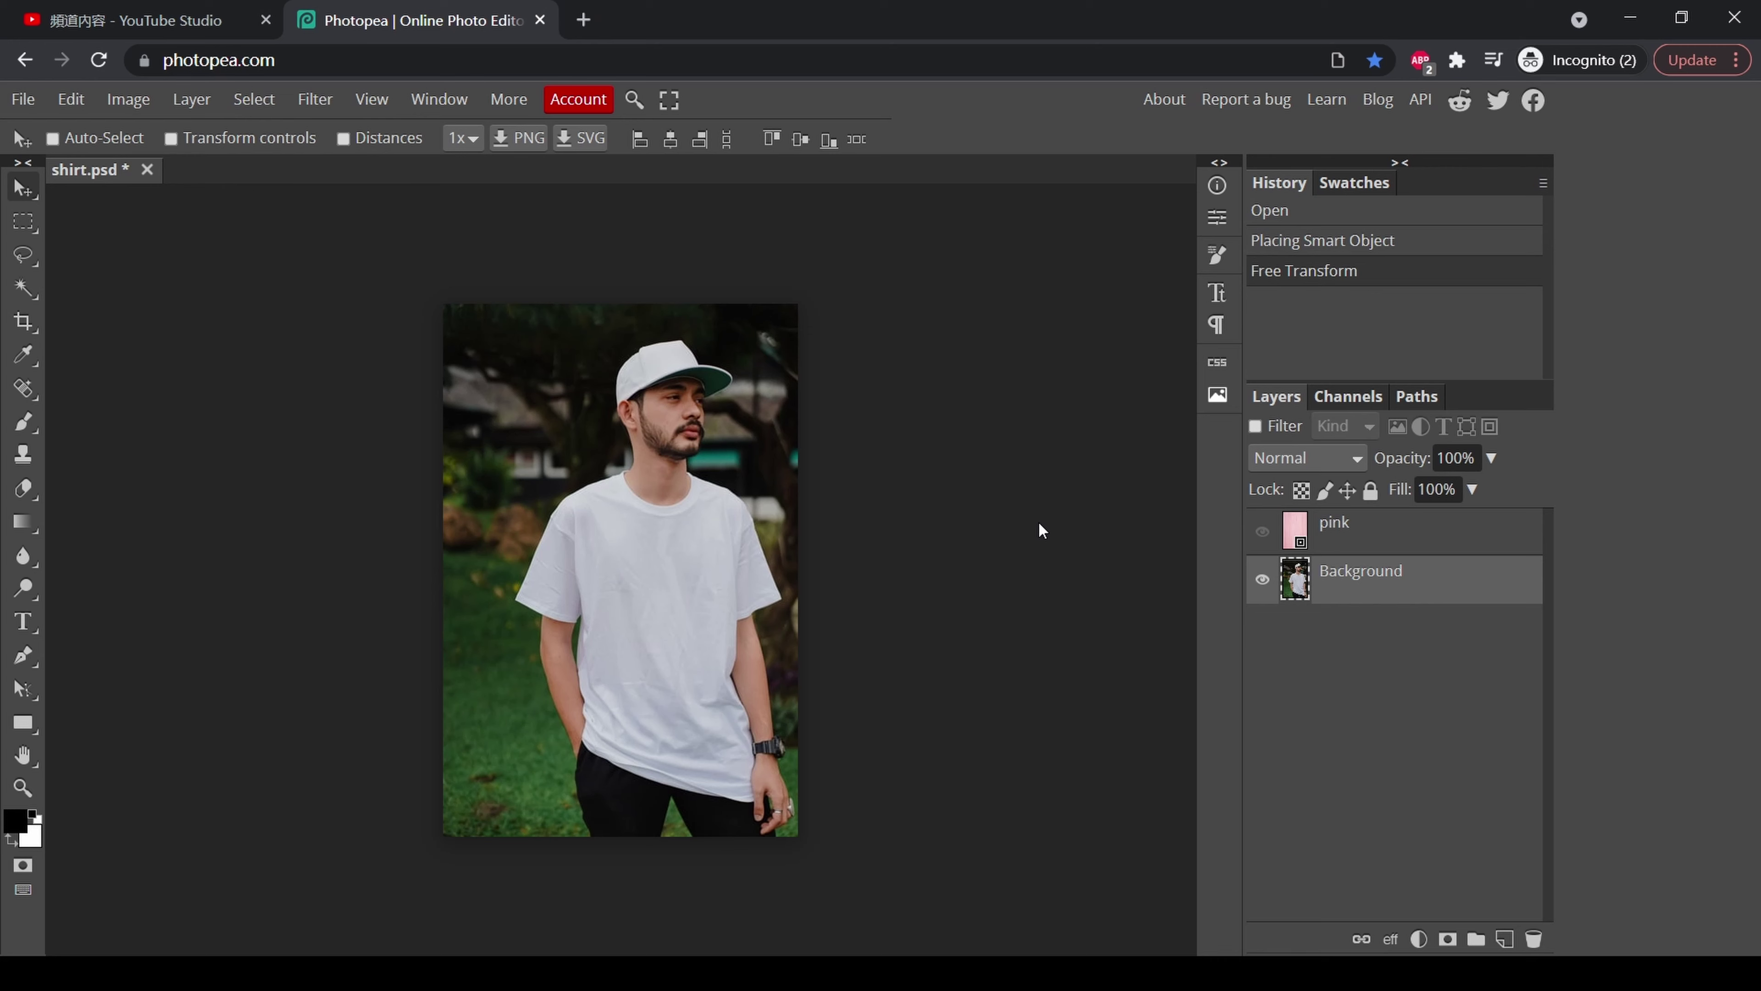
Preview the pink texture over the photo, hide it, and duplicate the Background layer.
{"action": "left_click", "coordinate": [1261, 534]}
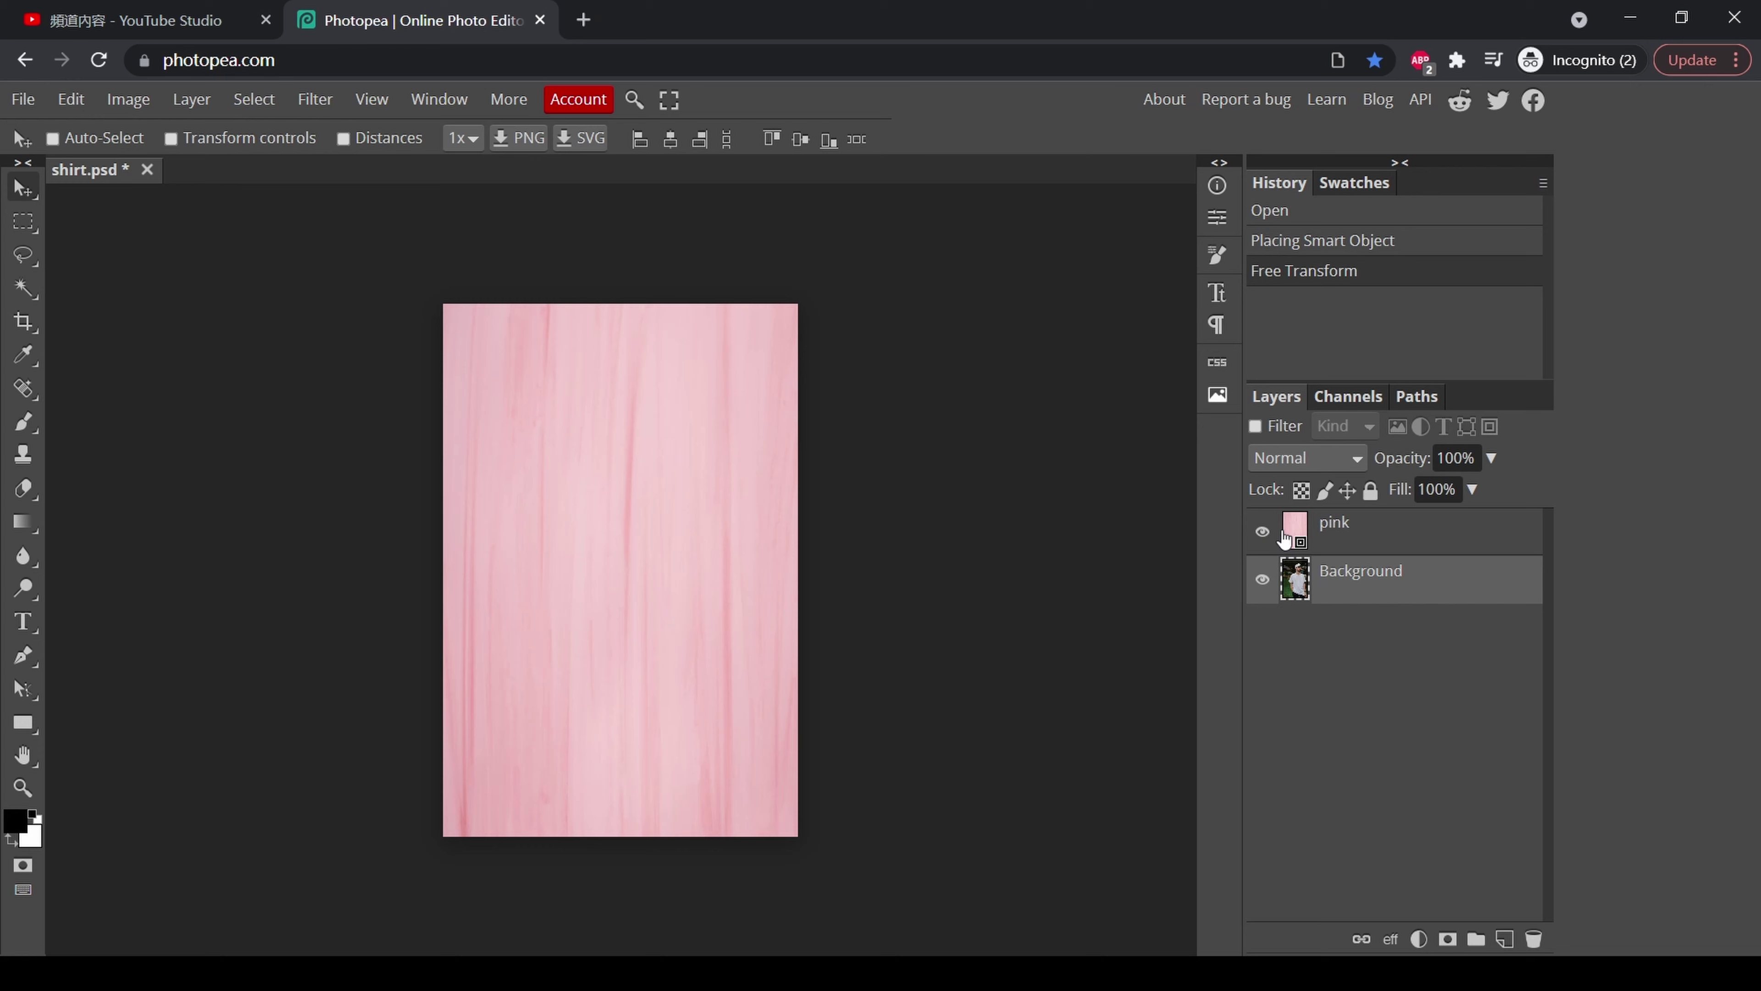
{"action": "left_click", "coordinate": [1261, 531]}
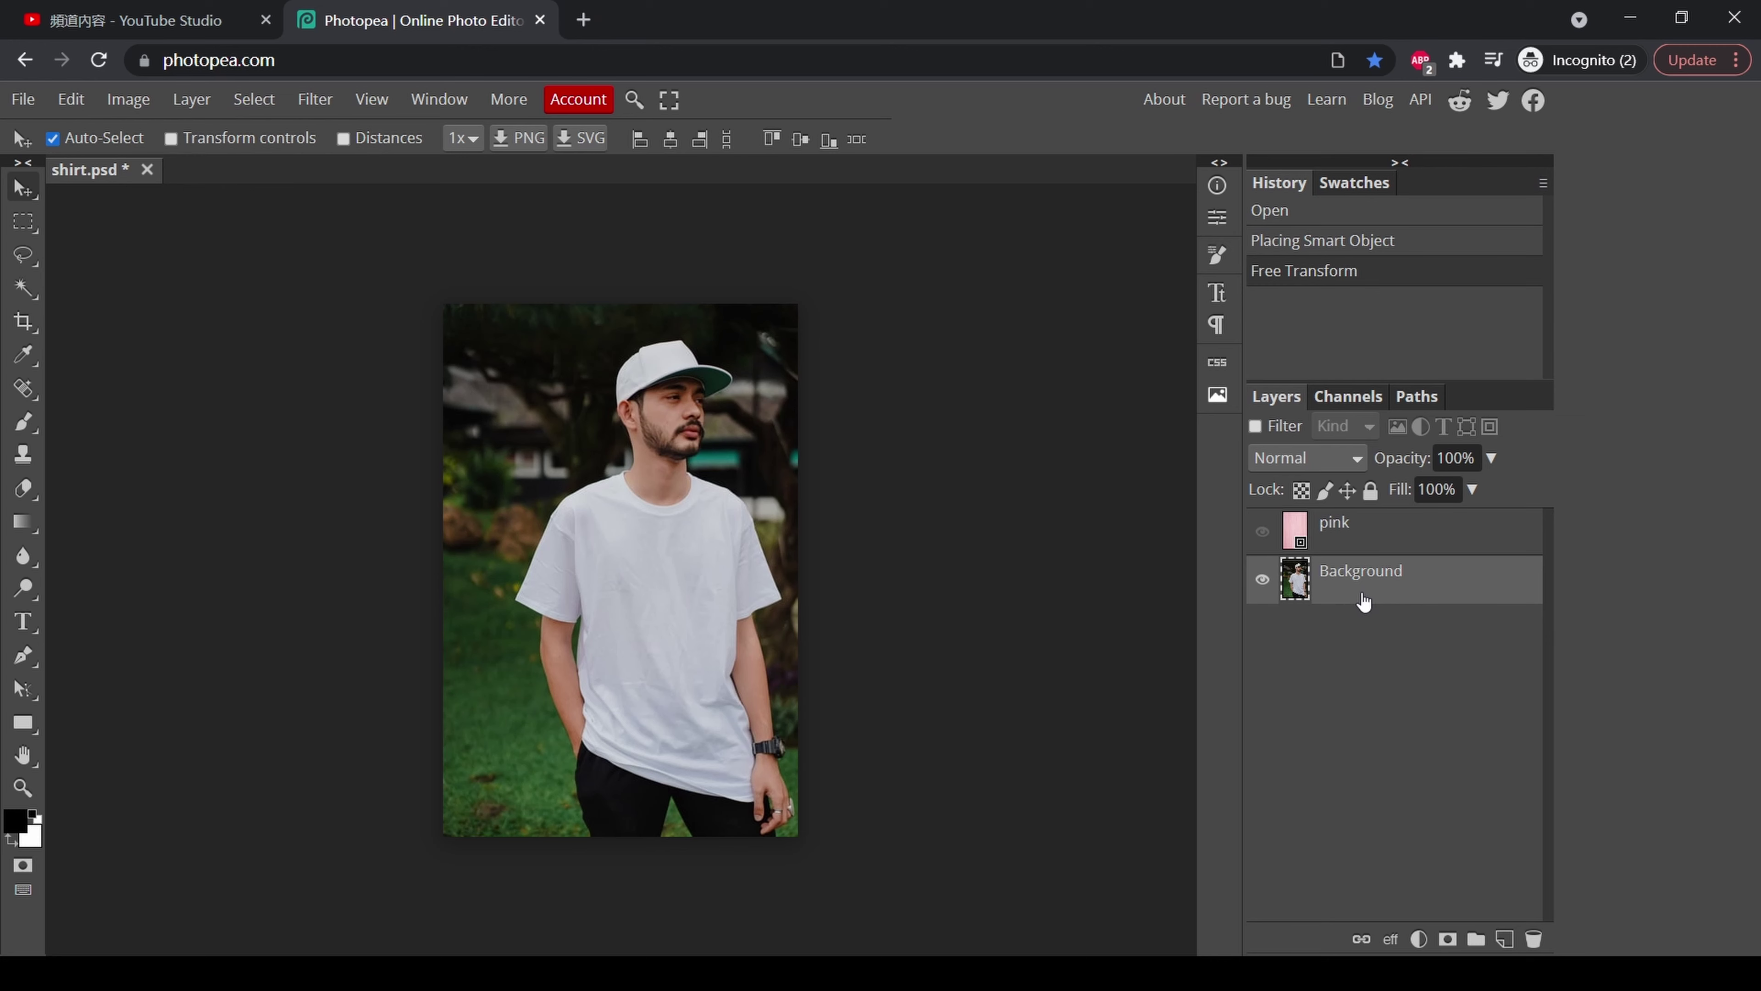
{"action": "key", "text": "ctrl+j"}
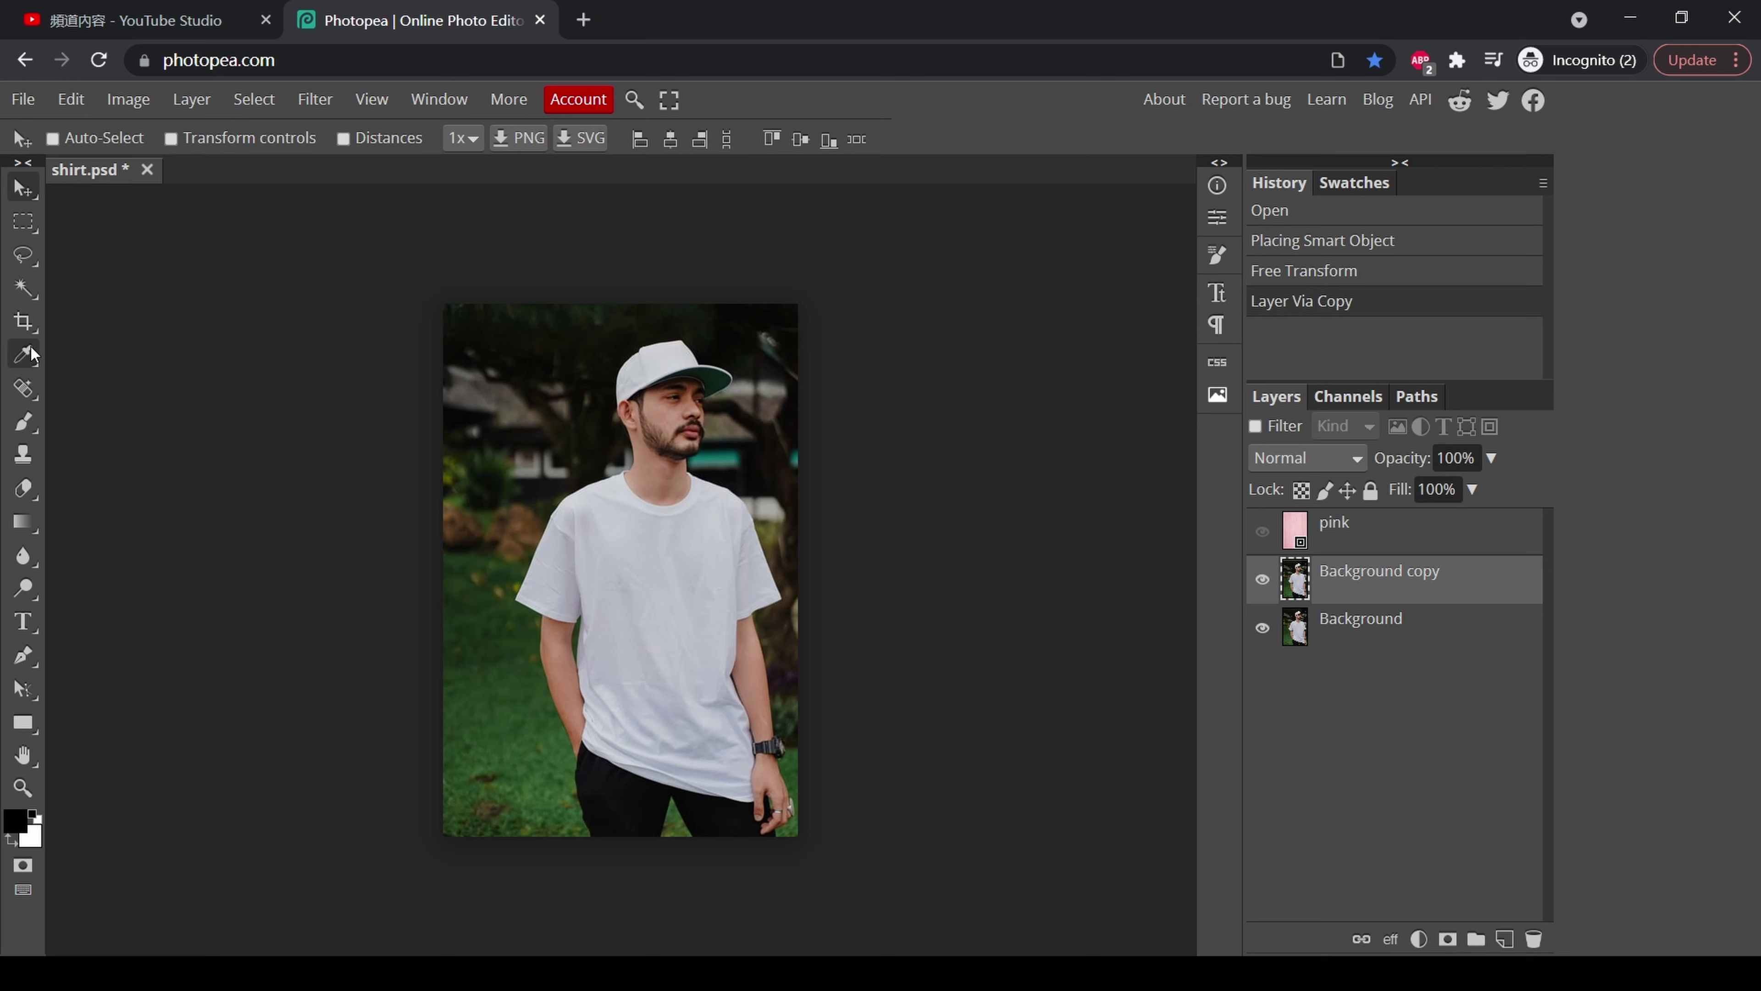
Quick-select the white T-shirt, subtracting the stray patch beside the right shoulder.
{"action": "right_click", "coordinate": [23, 288]}
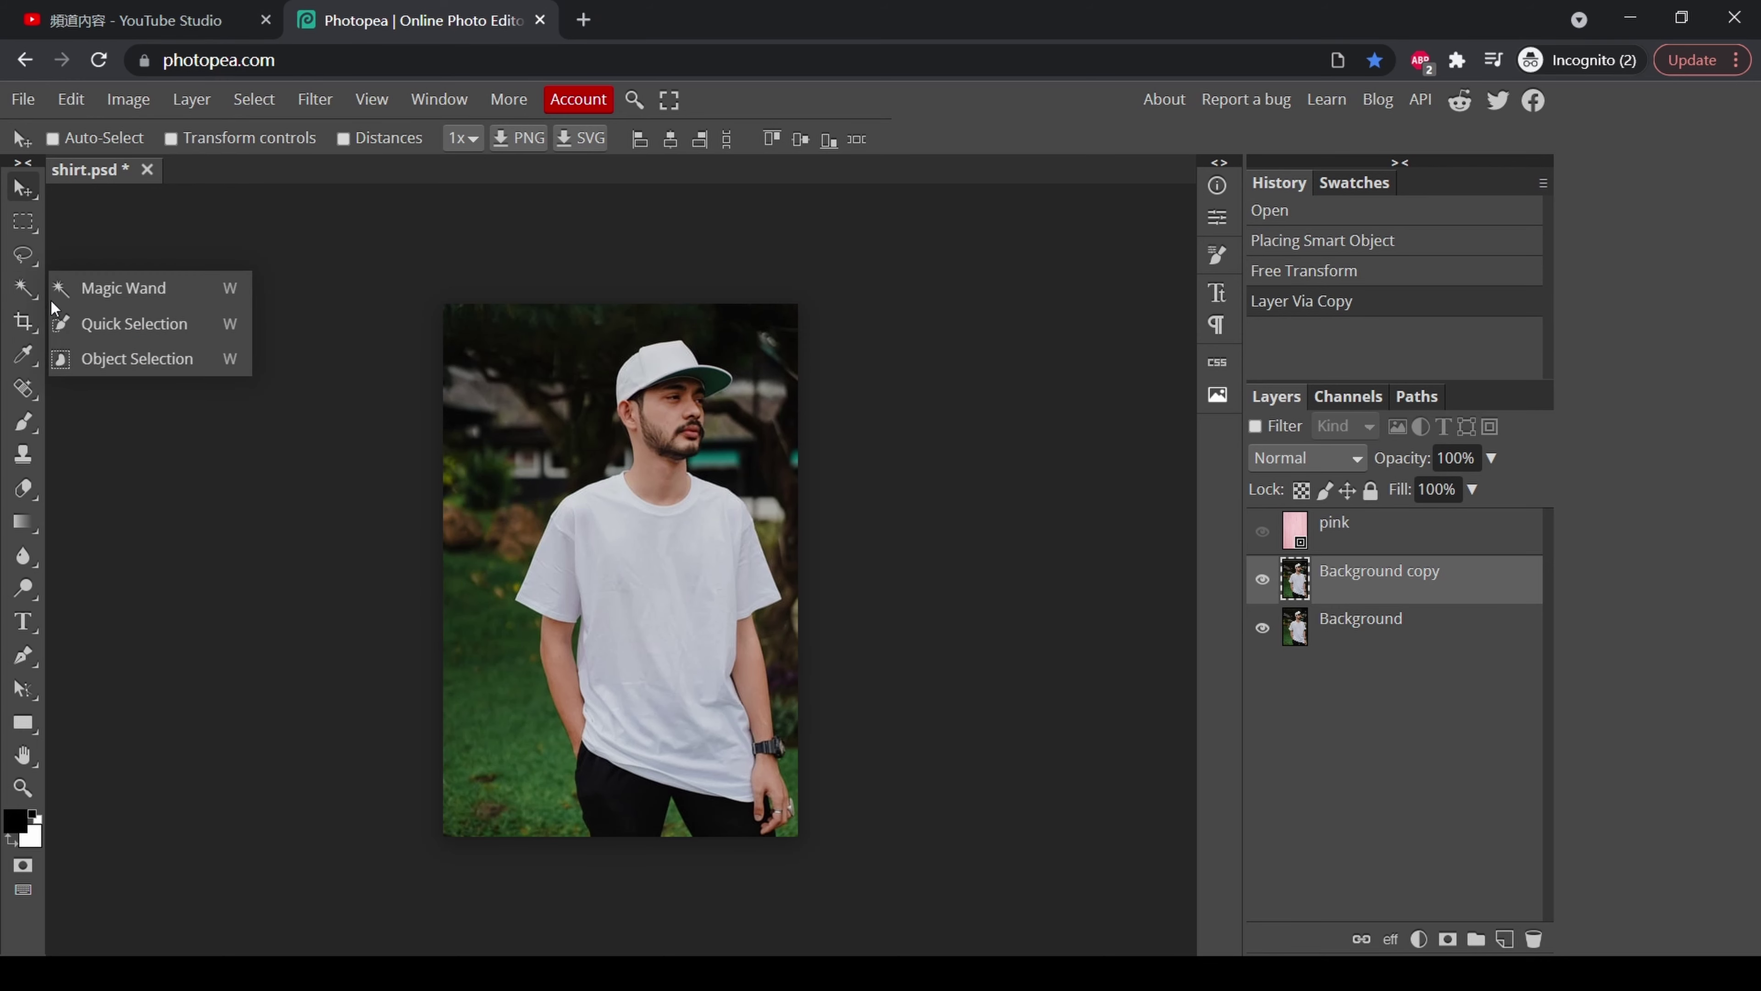
{"action": "left_click", "coordinate": [82, 319]}
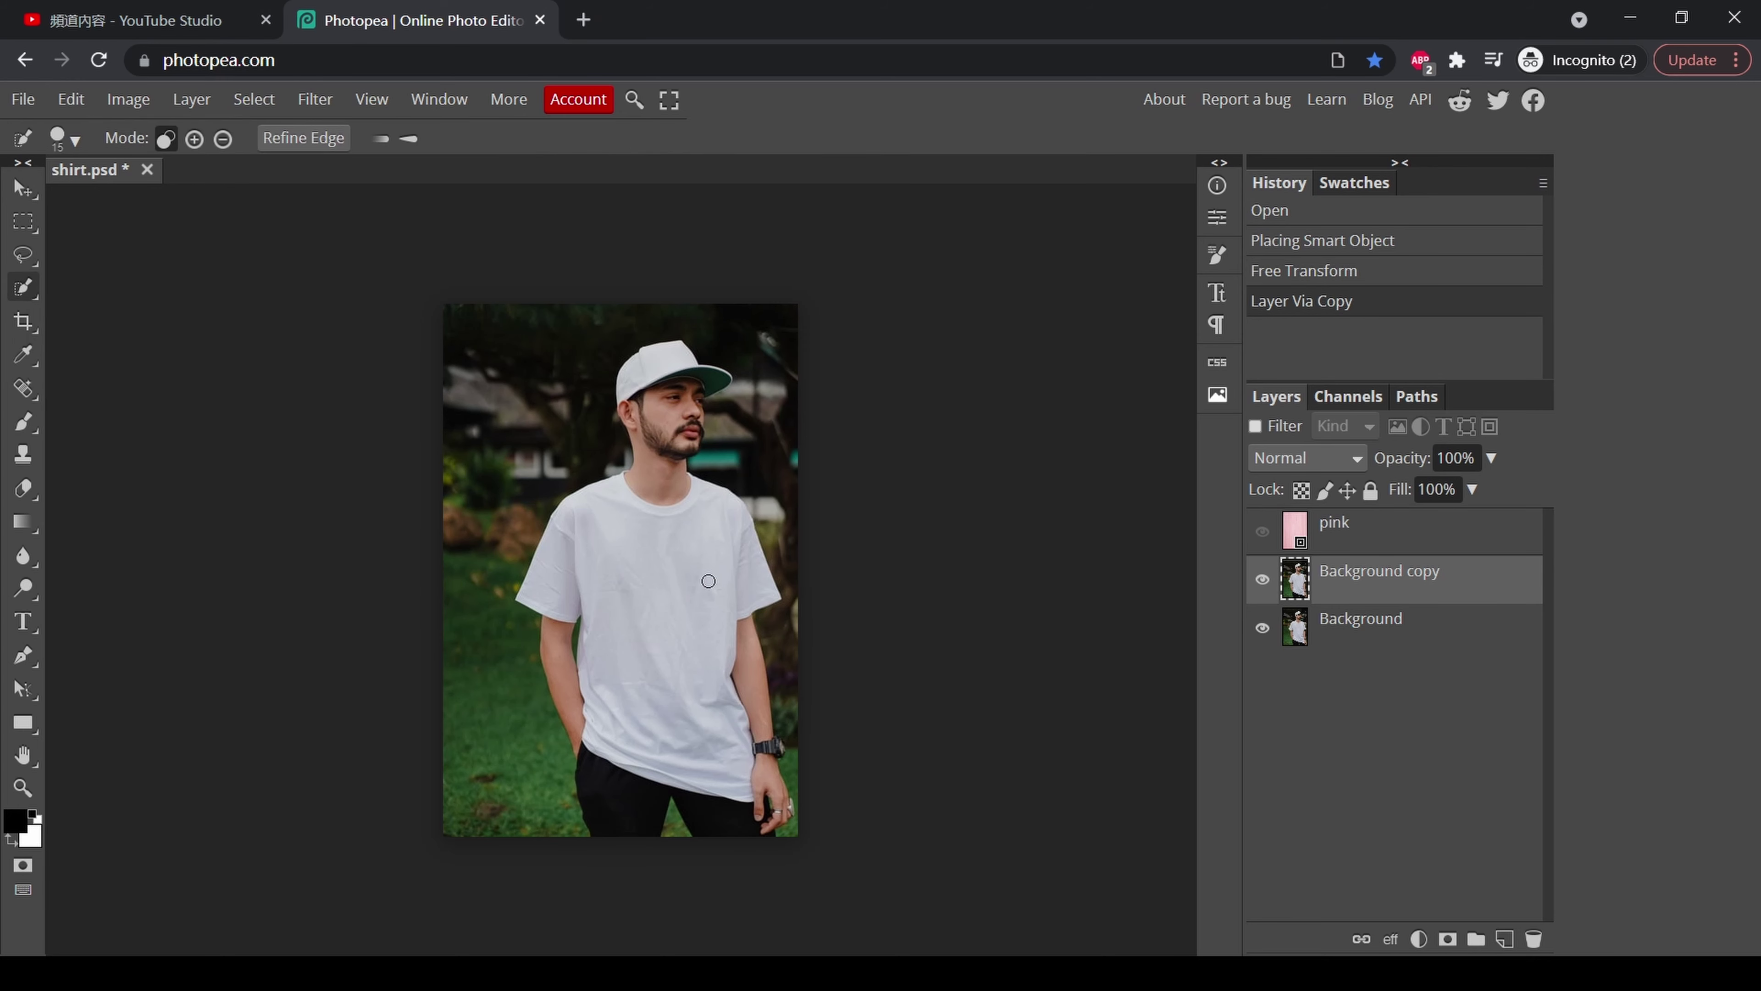
{"action": "left_click", "coordinate": [650, 569]}
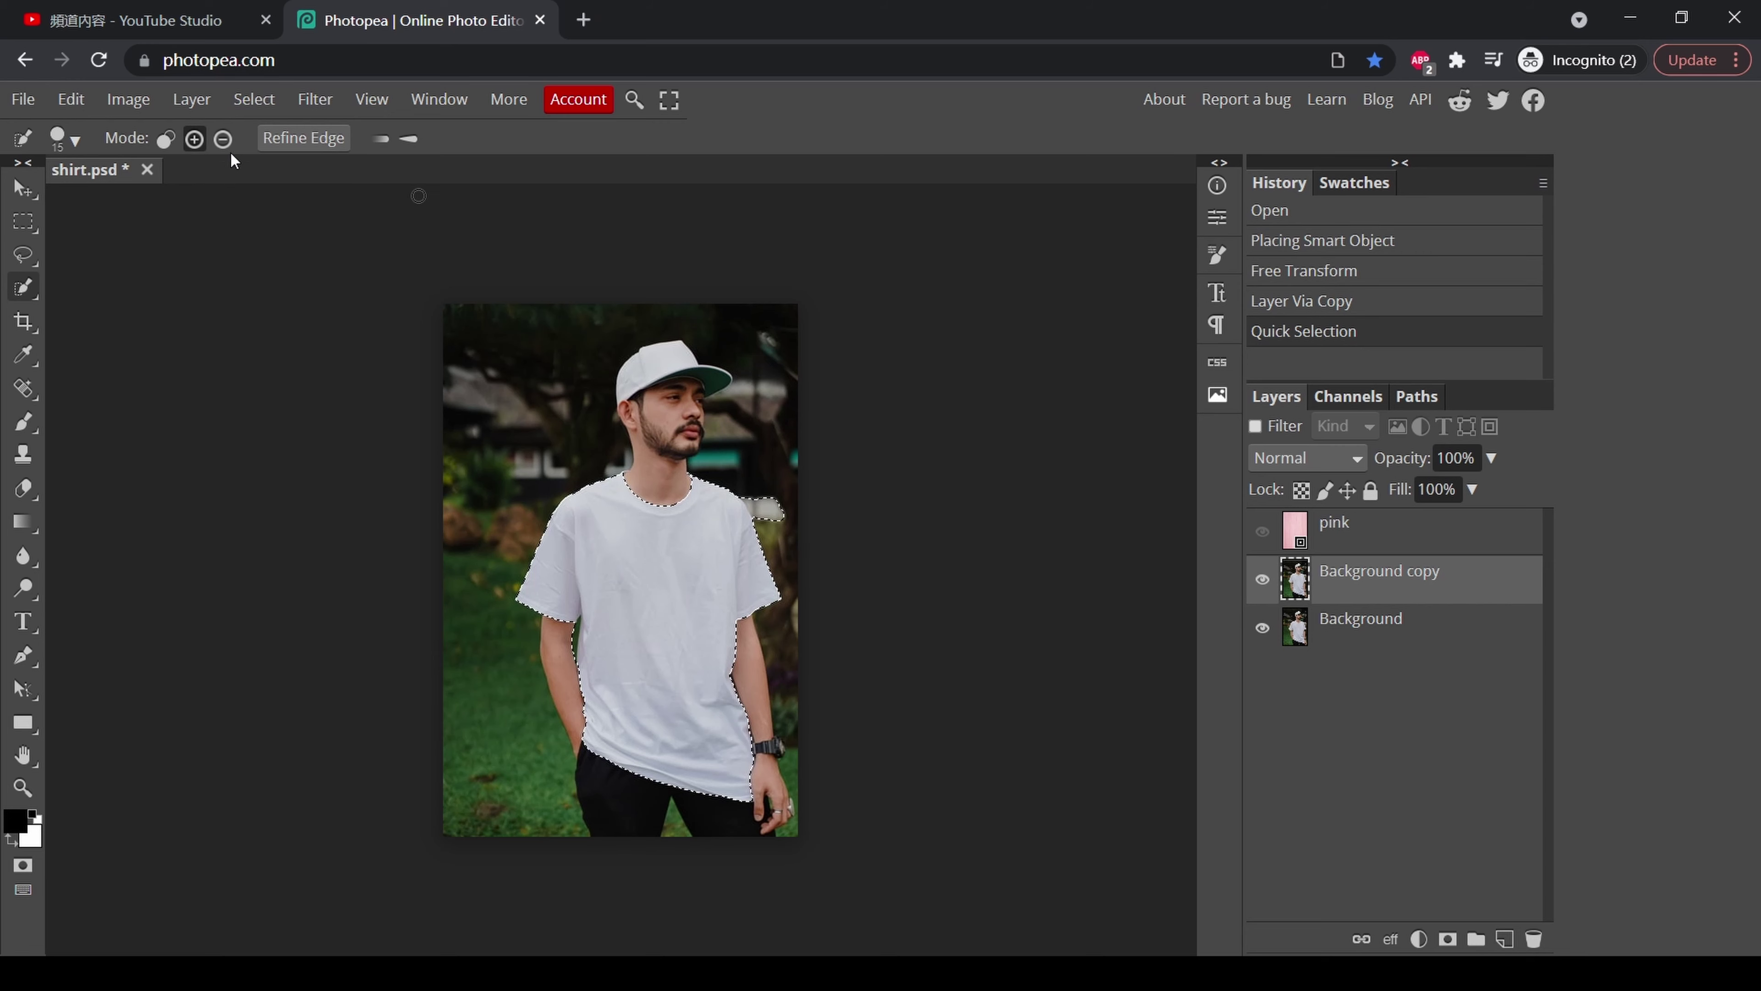
{"action": "left_click", "coordinate": [222, 139]}
{"action": "left_click_drag", "start_coordinate": [780, 512], "coordinate": [767, 505]}
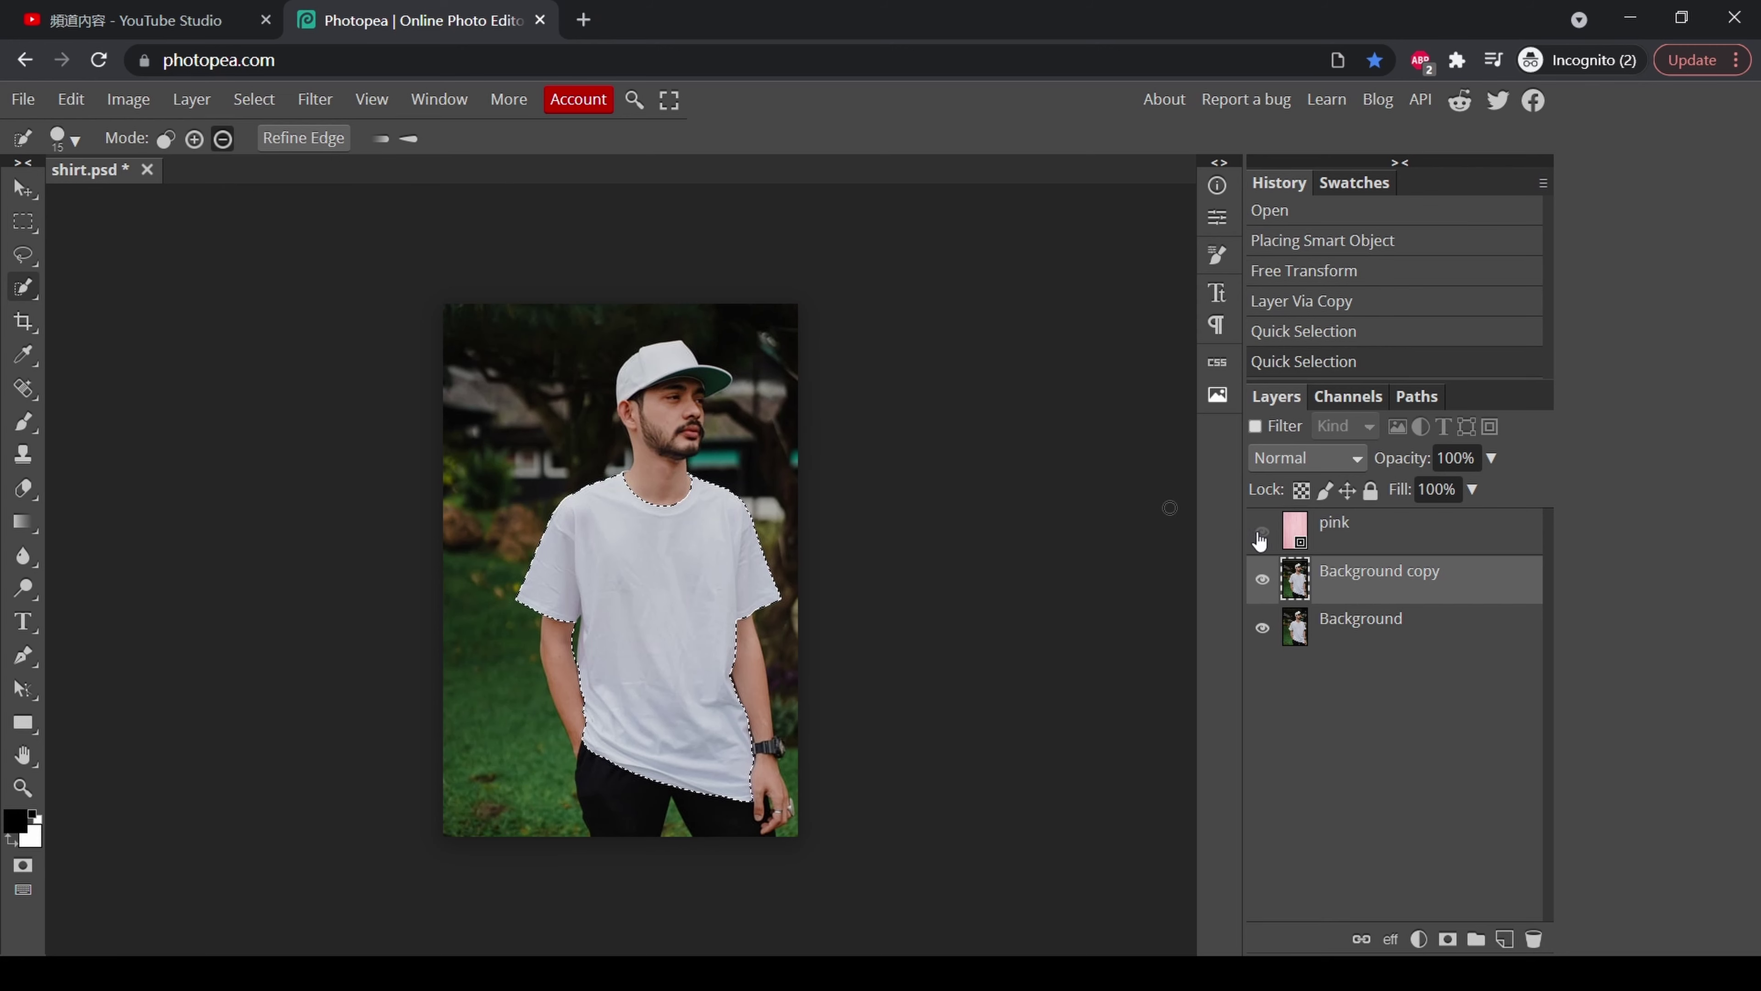
Mask Background copy to the shirt, copy that mask onto the pink layer, and show it.
{"action": "left_click", "coordinate": [1447, 939]}
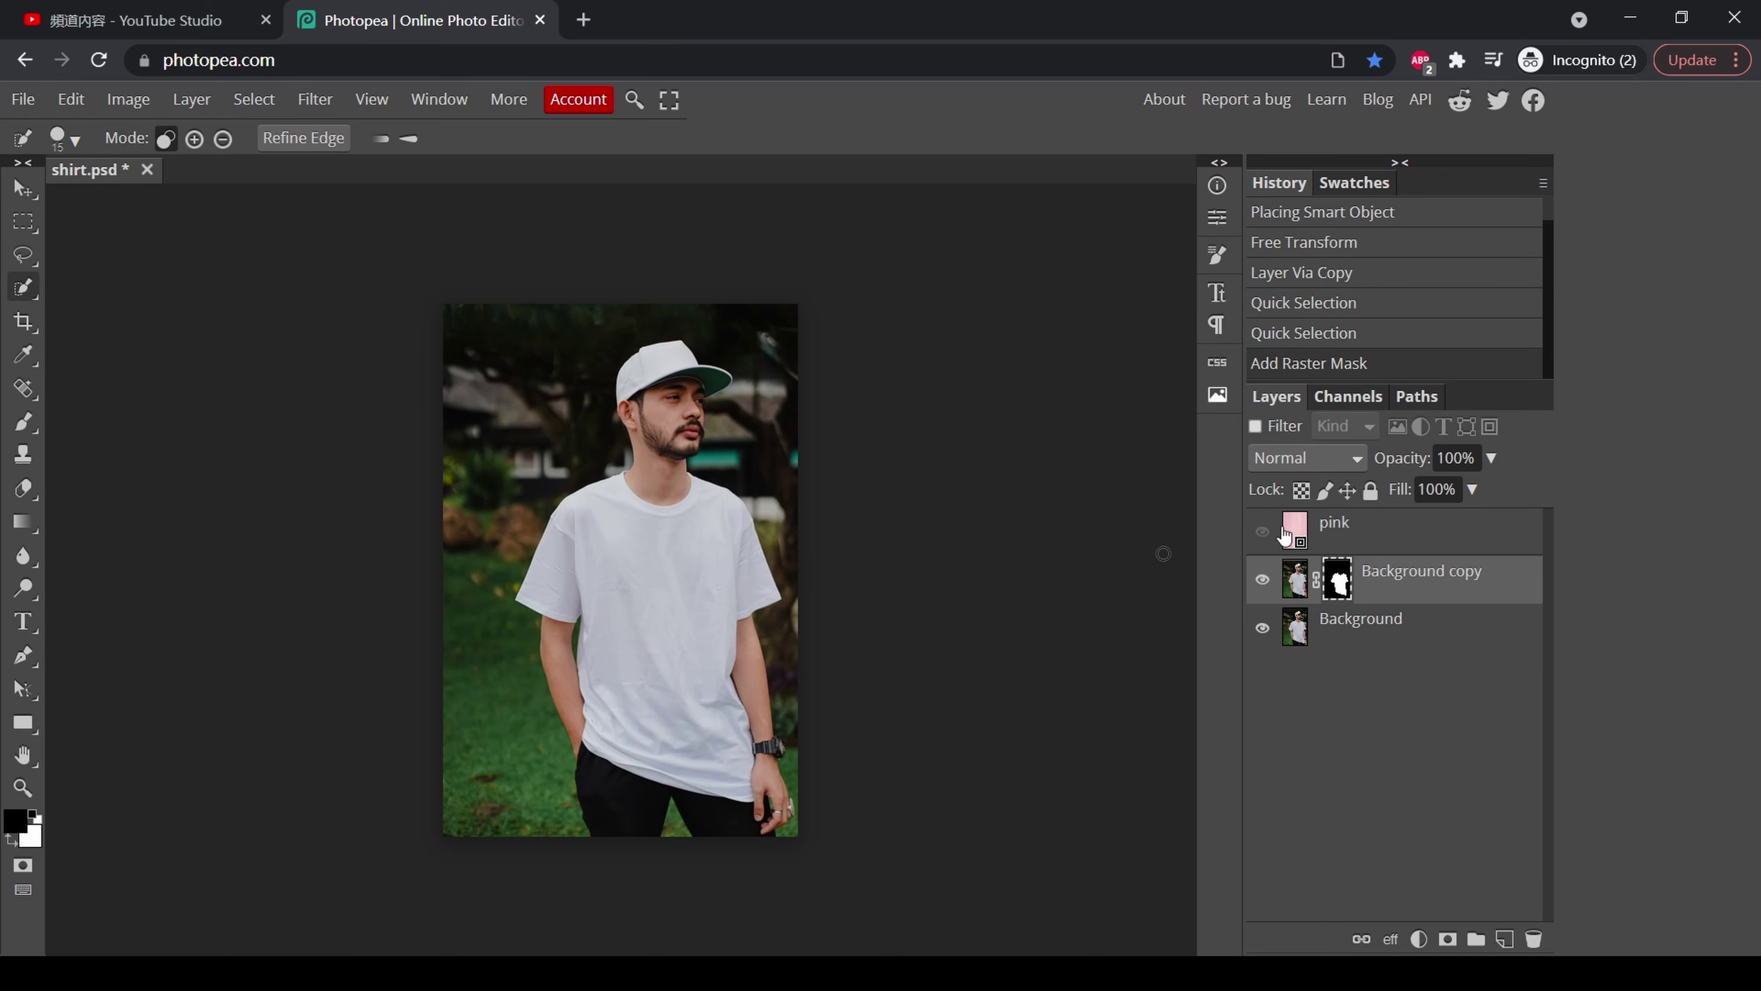
{"action": "left_click_drag", "start_coordinate": [1338, 590], "coordinate": [1327, 526]}
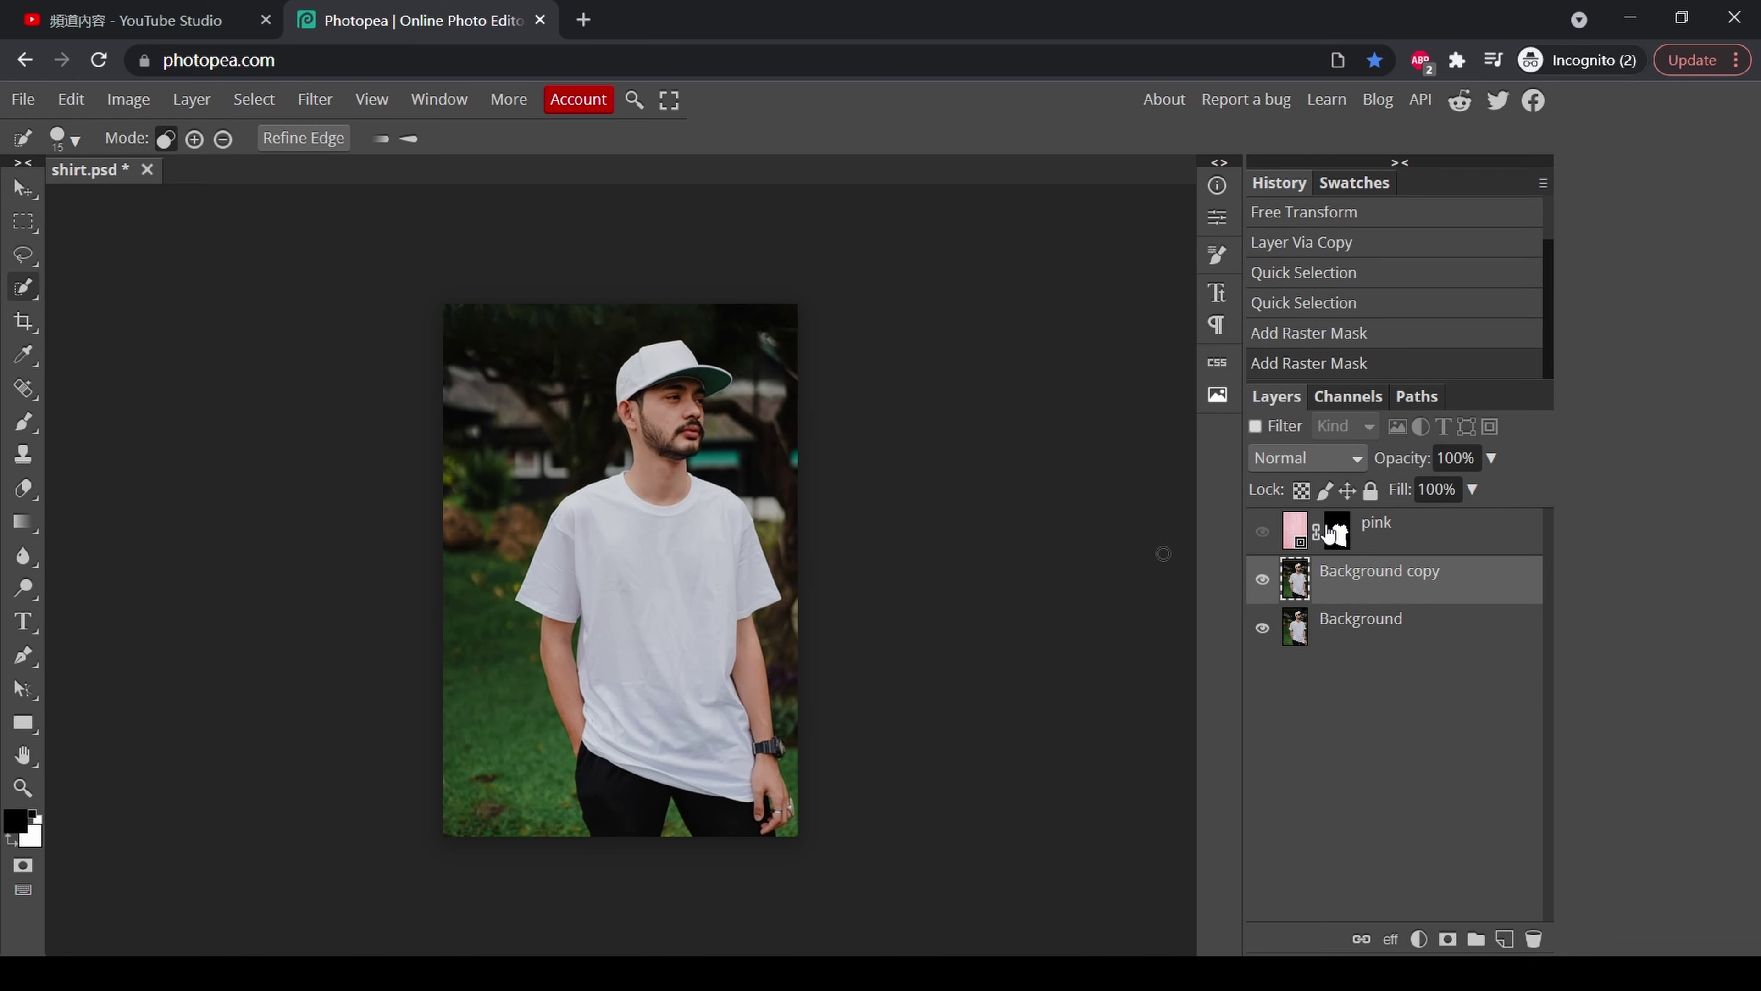
{"action": "left_click", "coordinate": [1261, 532]}
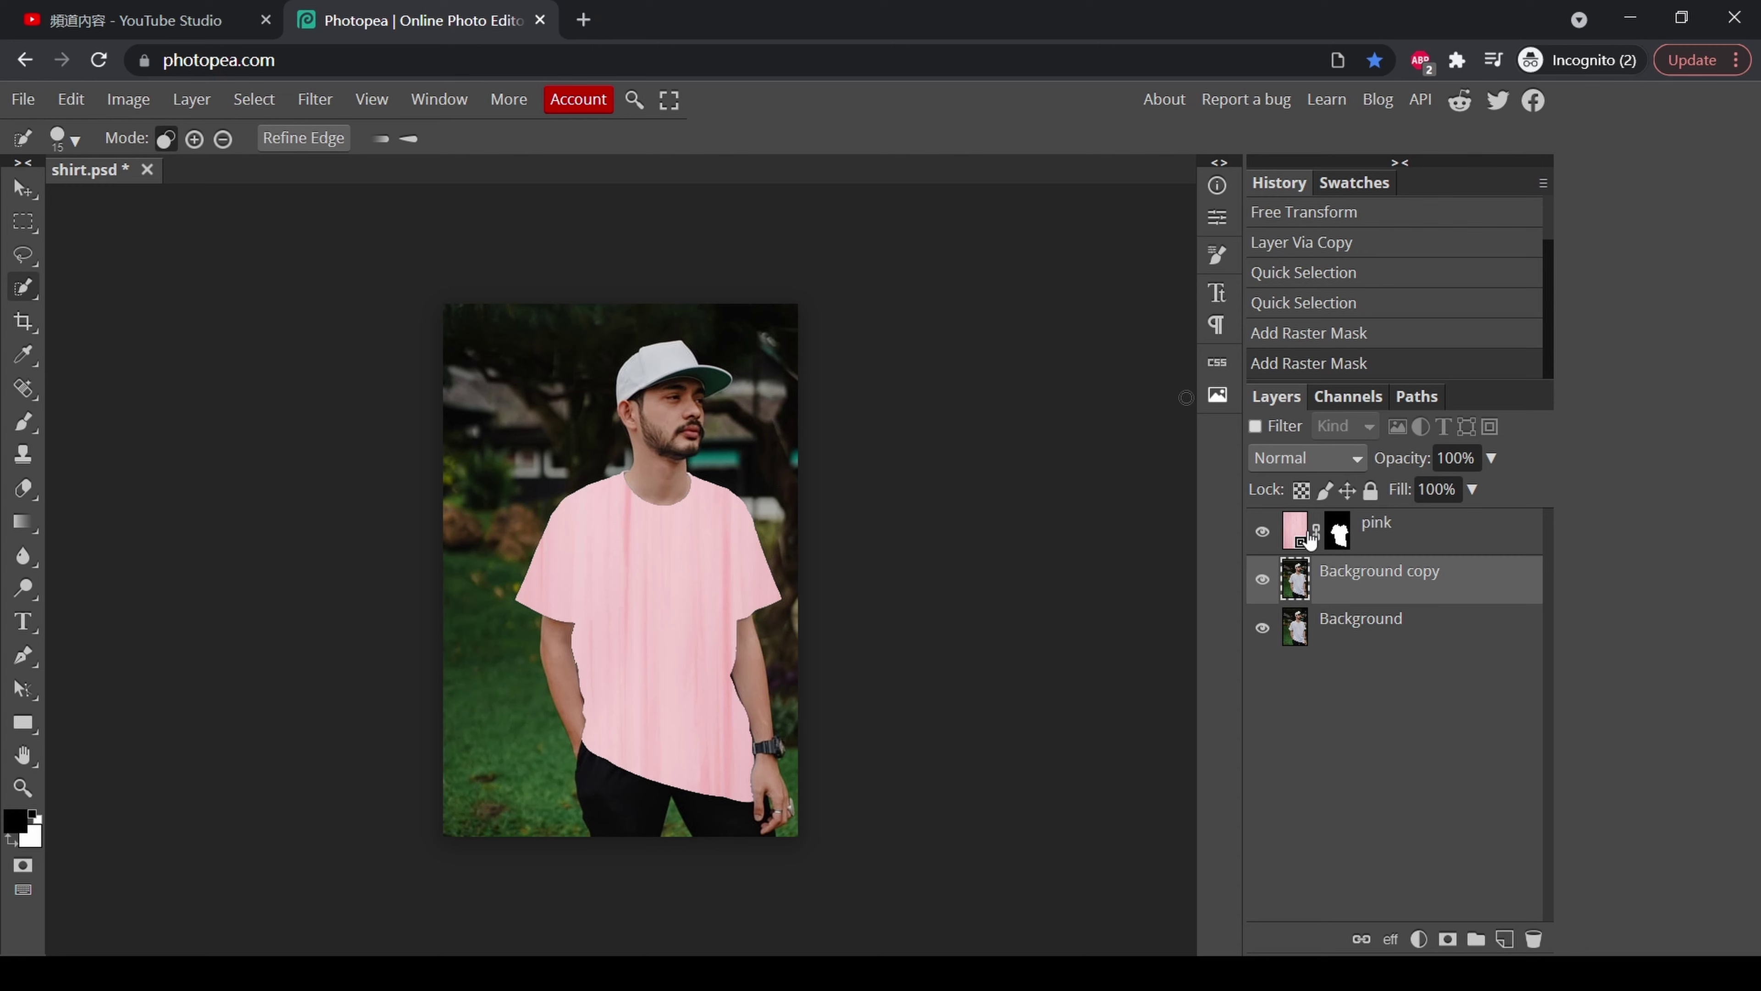
Set the pink texture layer to Multiply blending after briefly trying Overlay and Darken.
{"action": "left_click", "coordinate": [1351, 462]}
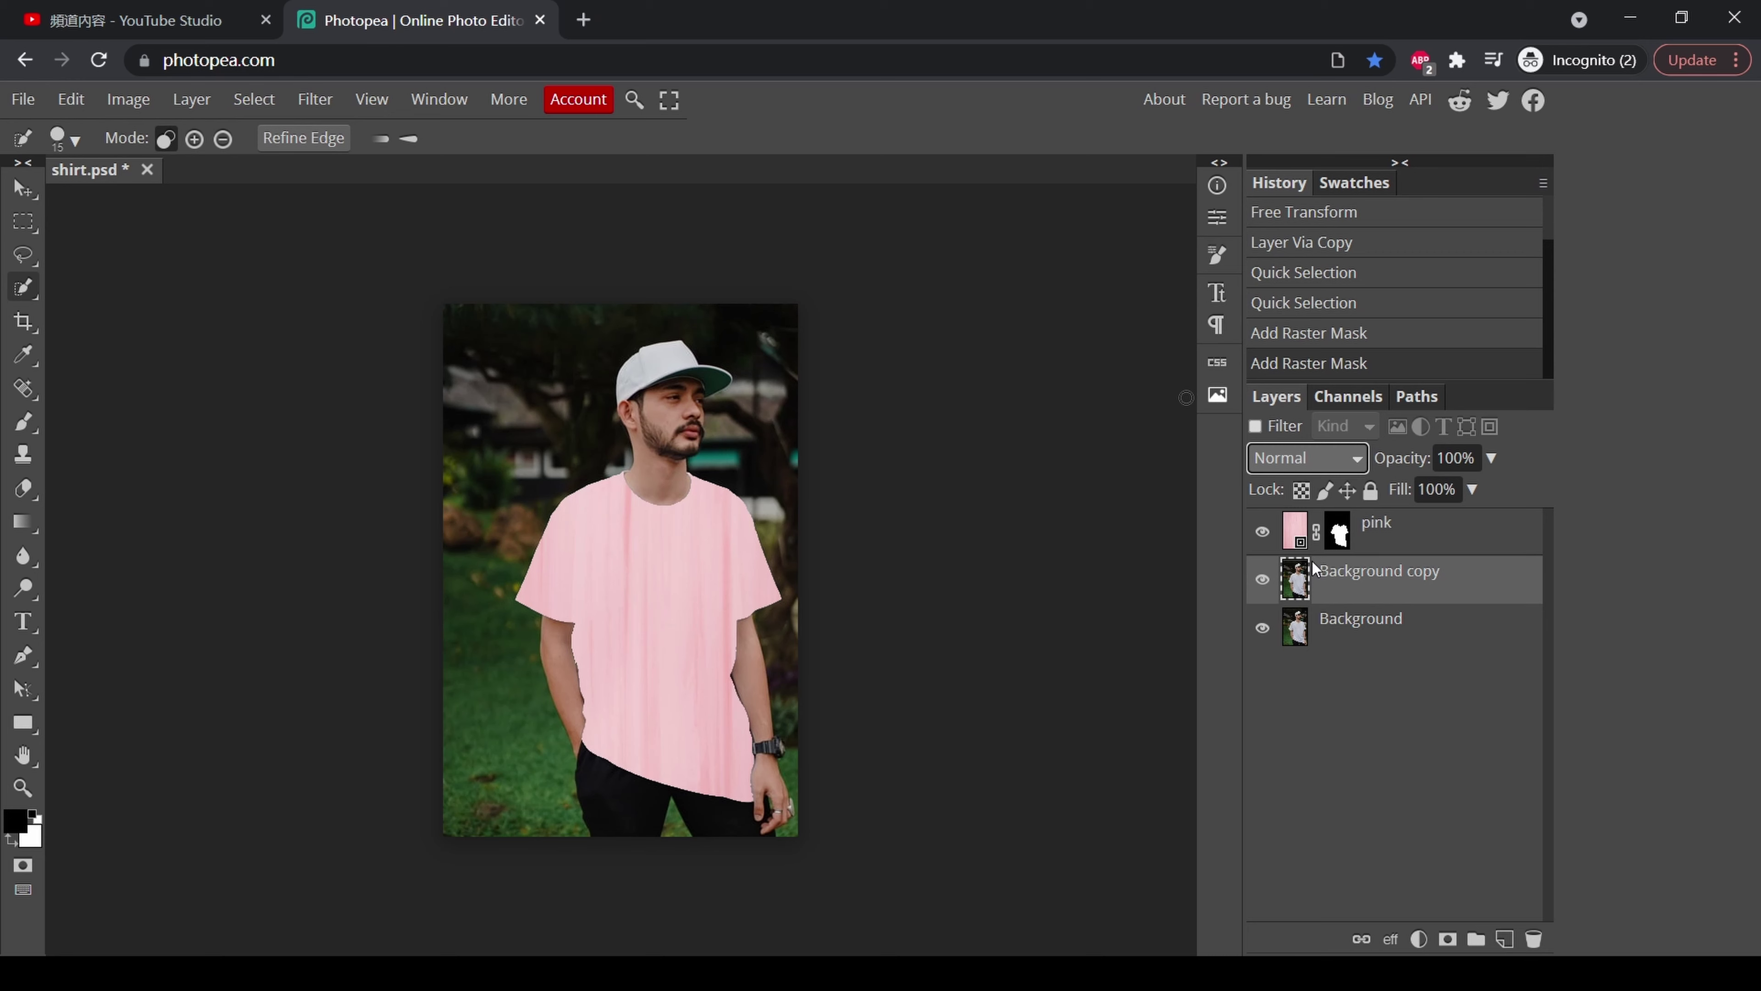
{"action": "key", "text": "shift+alt+m"}
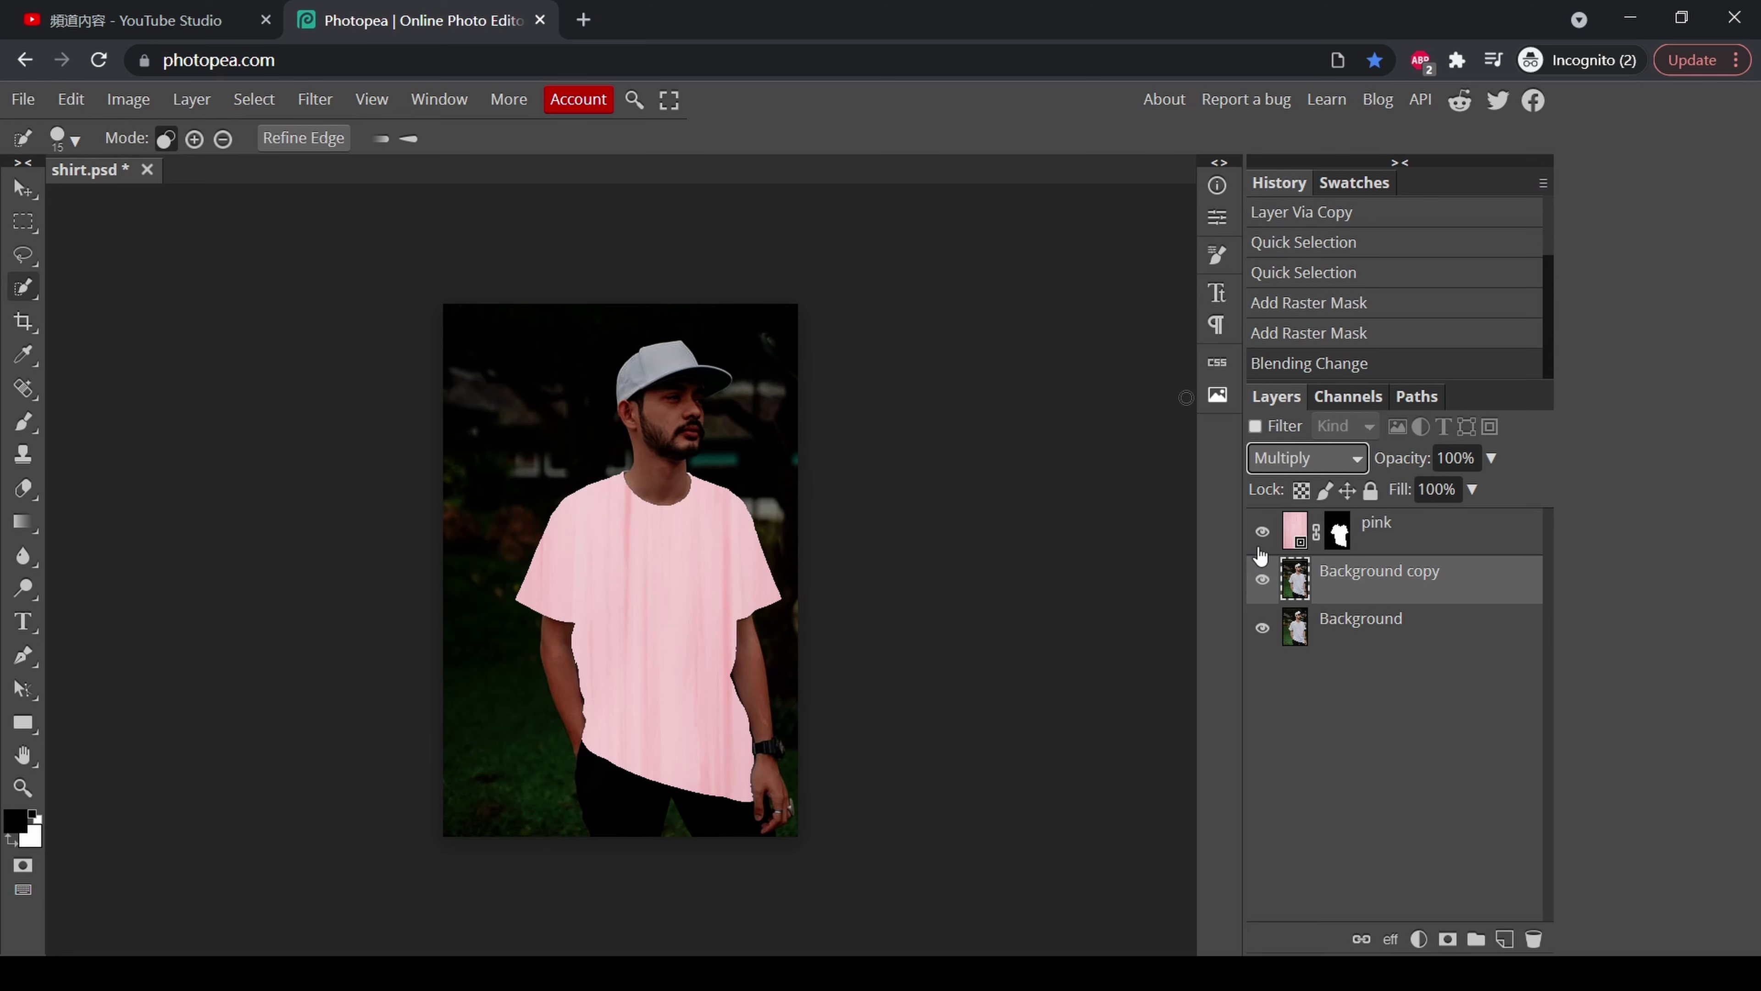
{"action": "left_click", "coordinate": [1298, 545]}
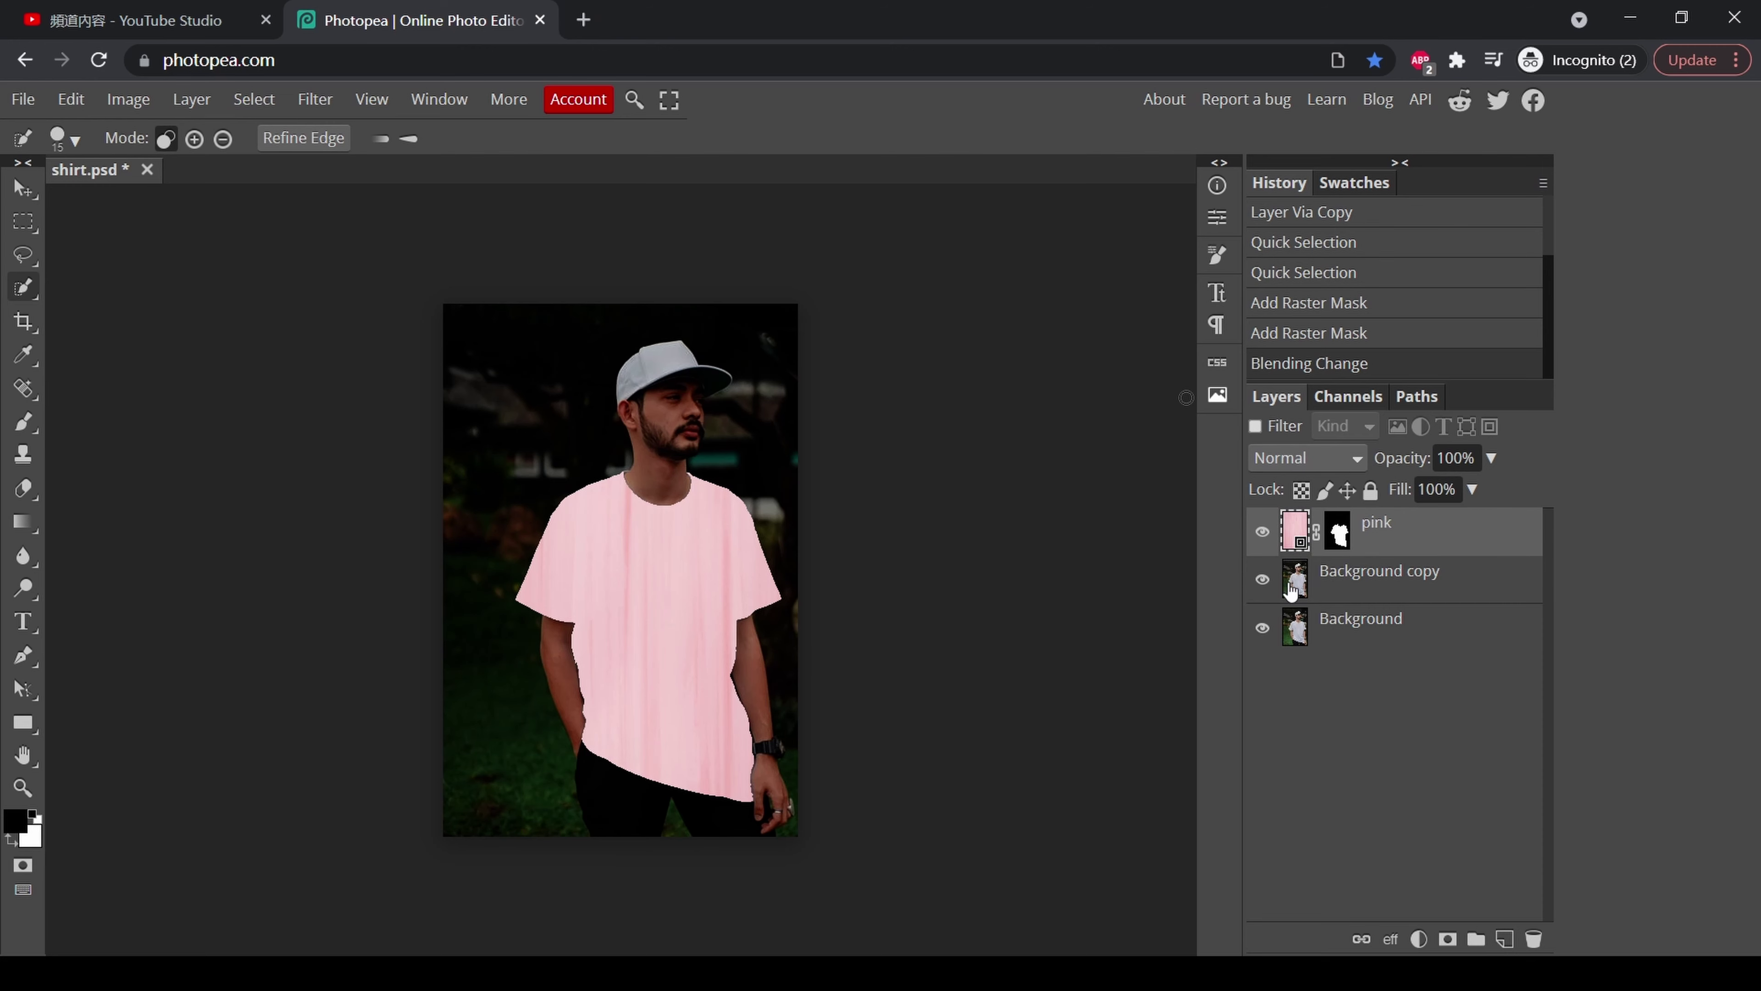
{"action": "key", "text": "ctrl+z"}
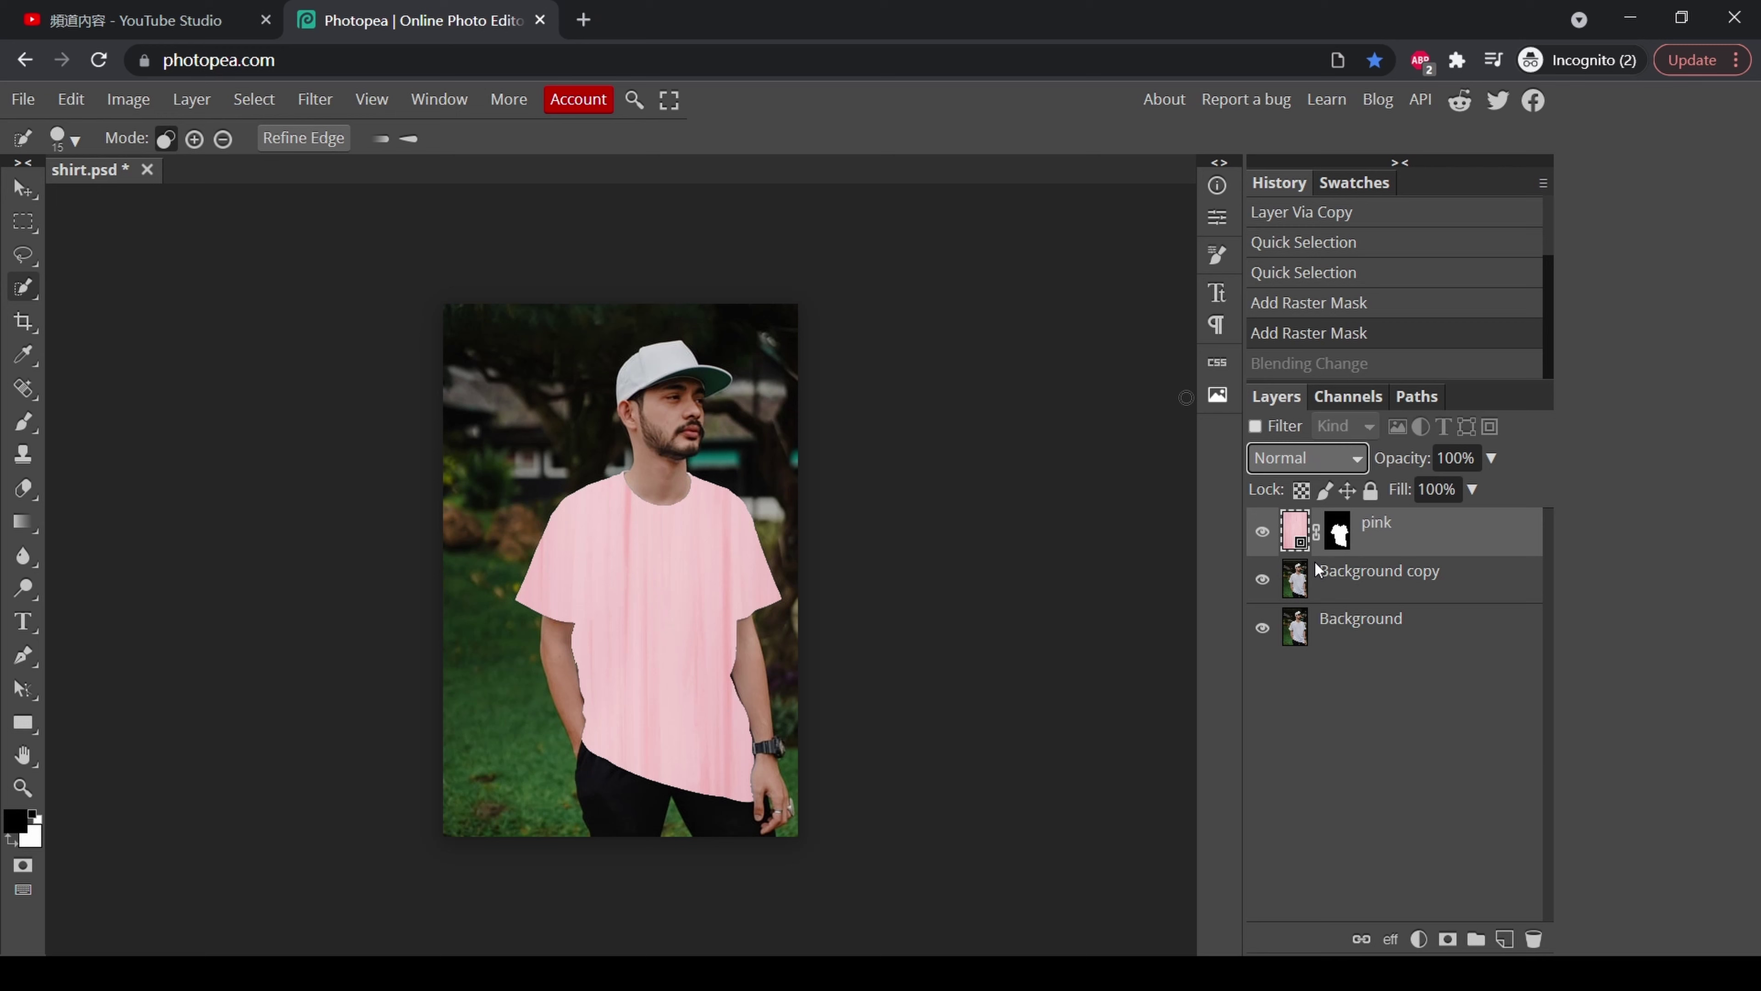
{"action": "key", "text": "ctrl+shift+z"}
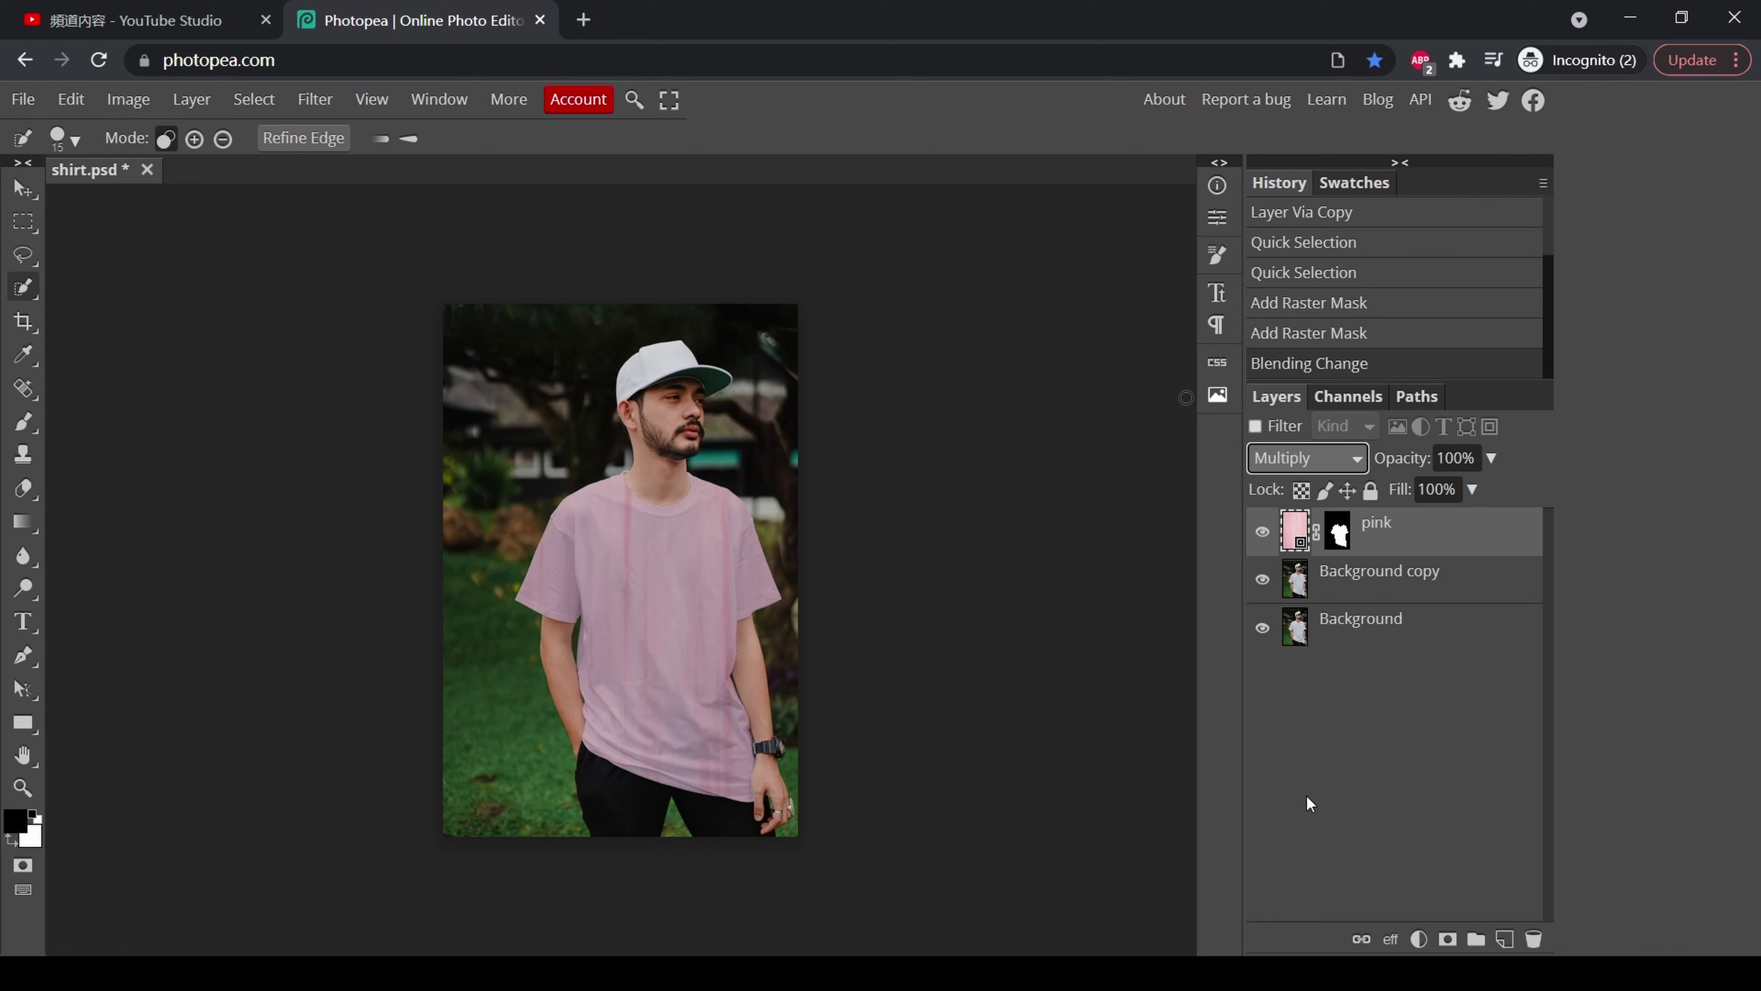
{"action": "key", "text": "ctrl+shift+z"}
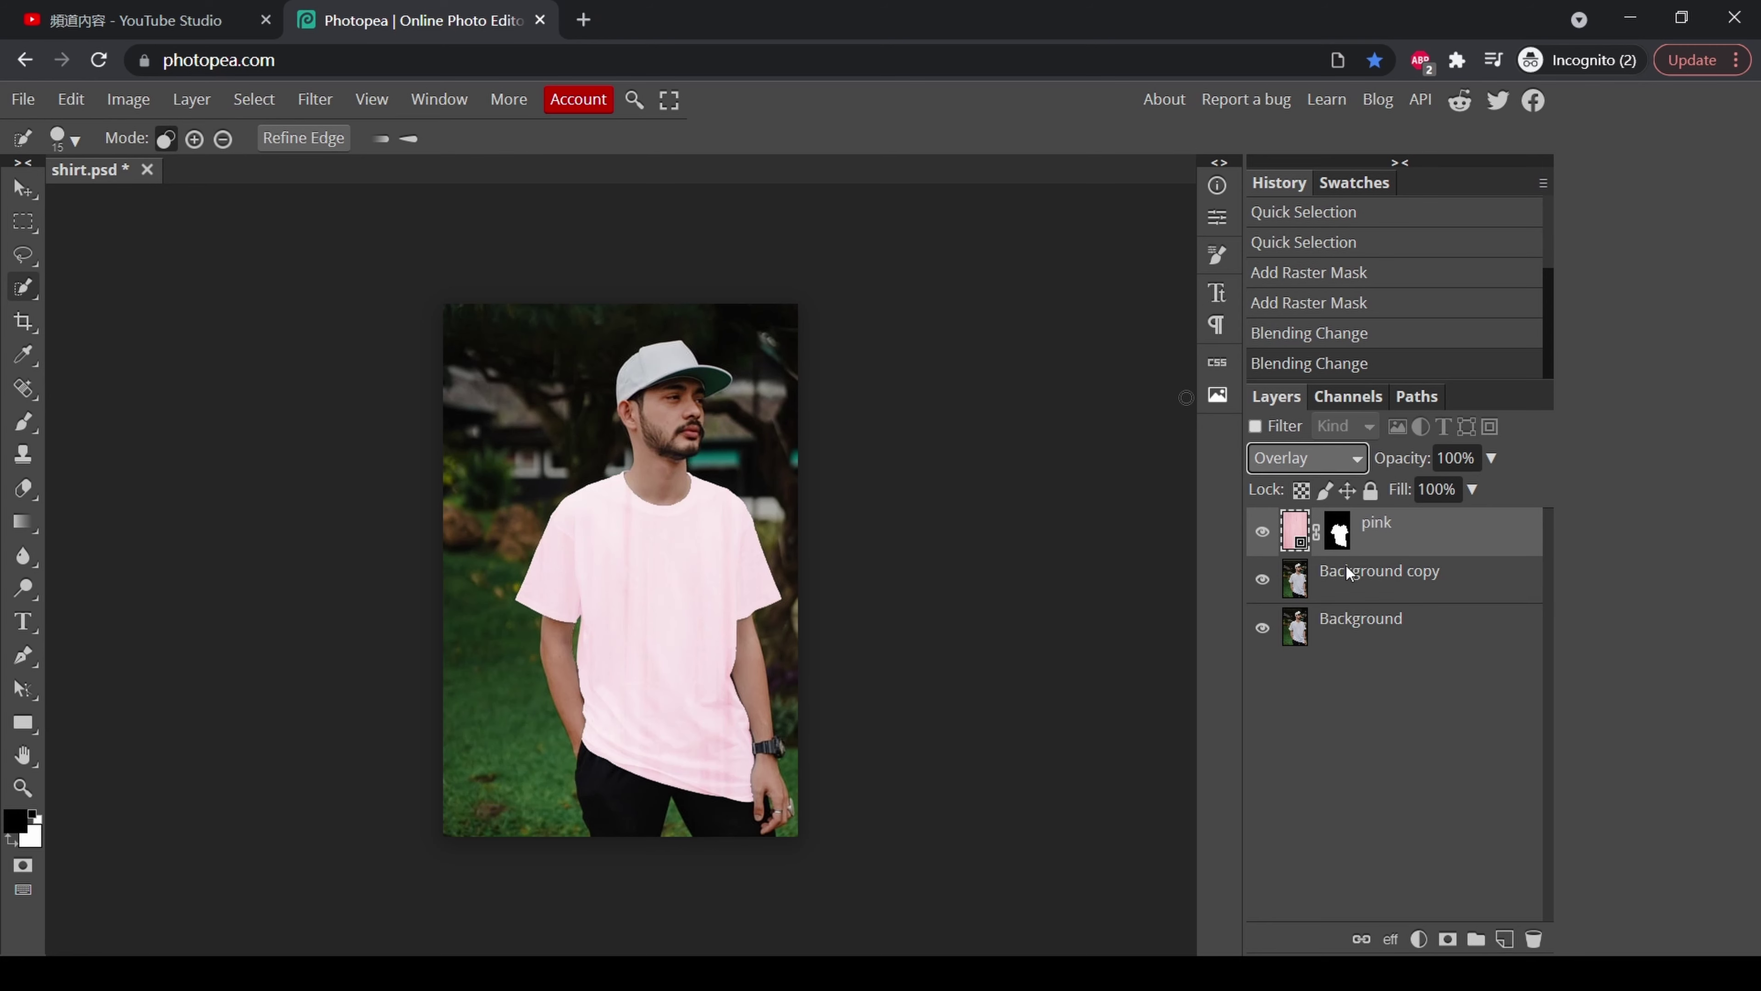
{"action": "key", "text": "alt+shift+k"}
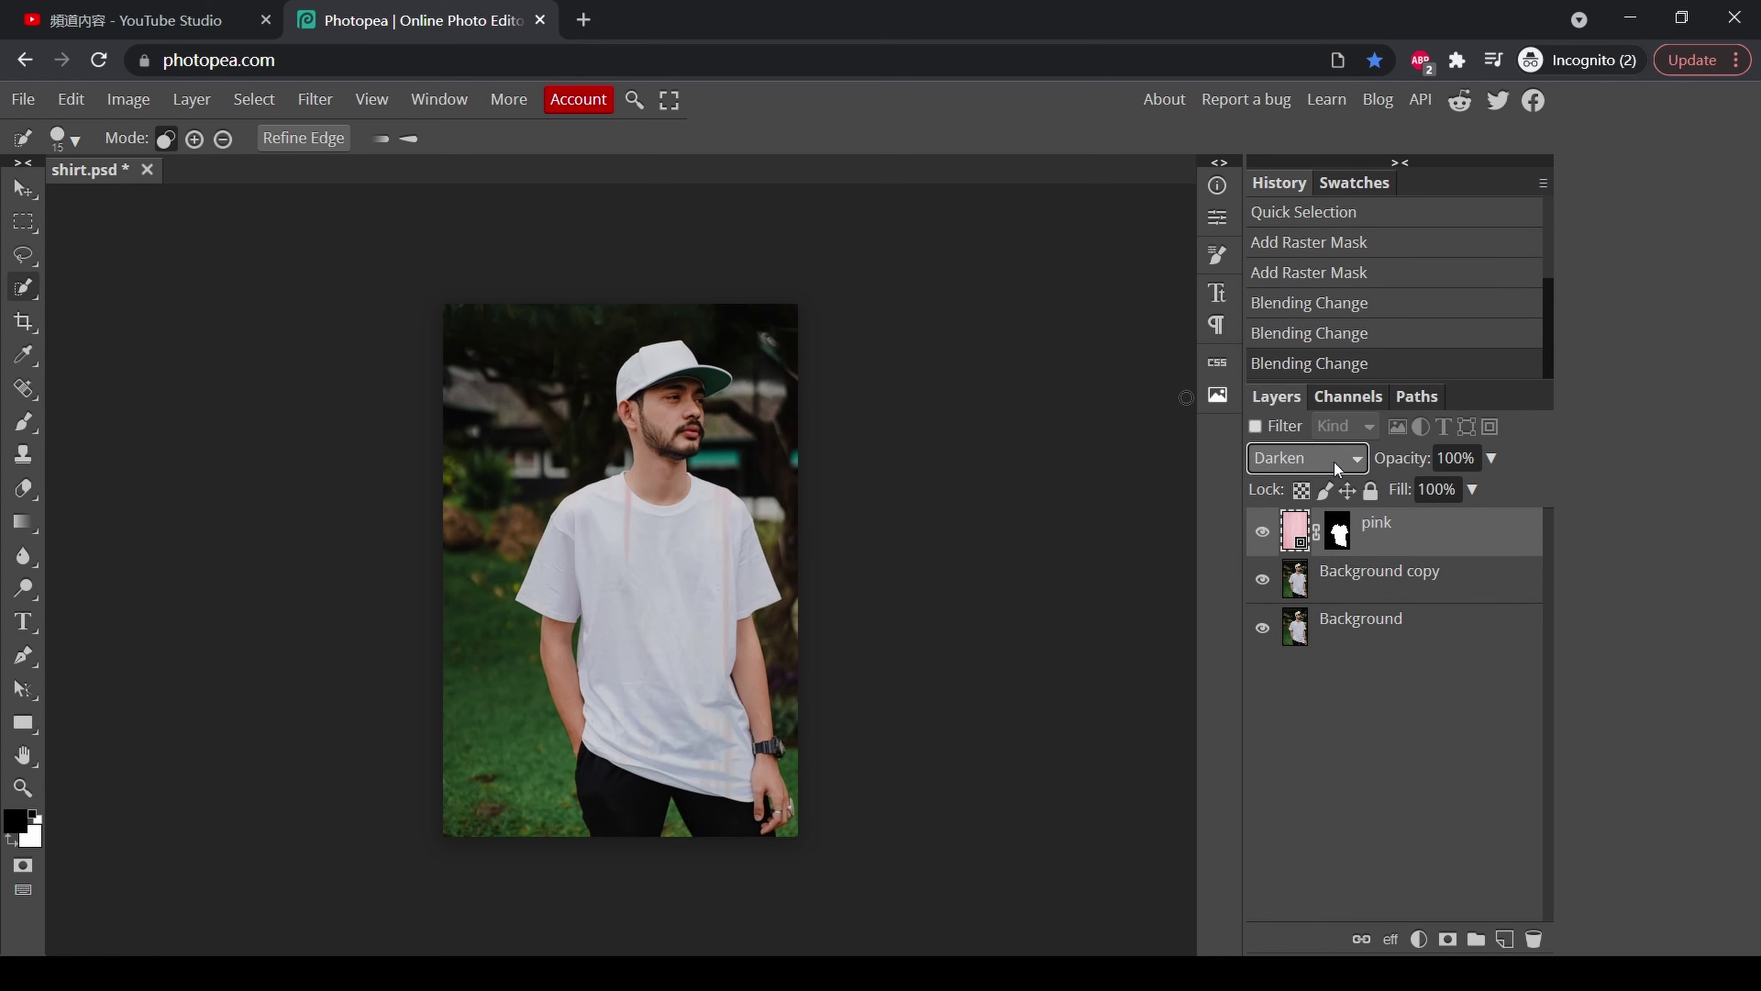
{"action": "key", "text": "alt+shift+m"}
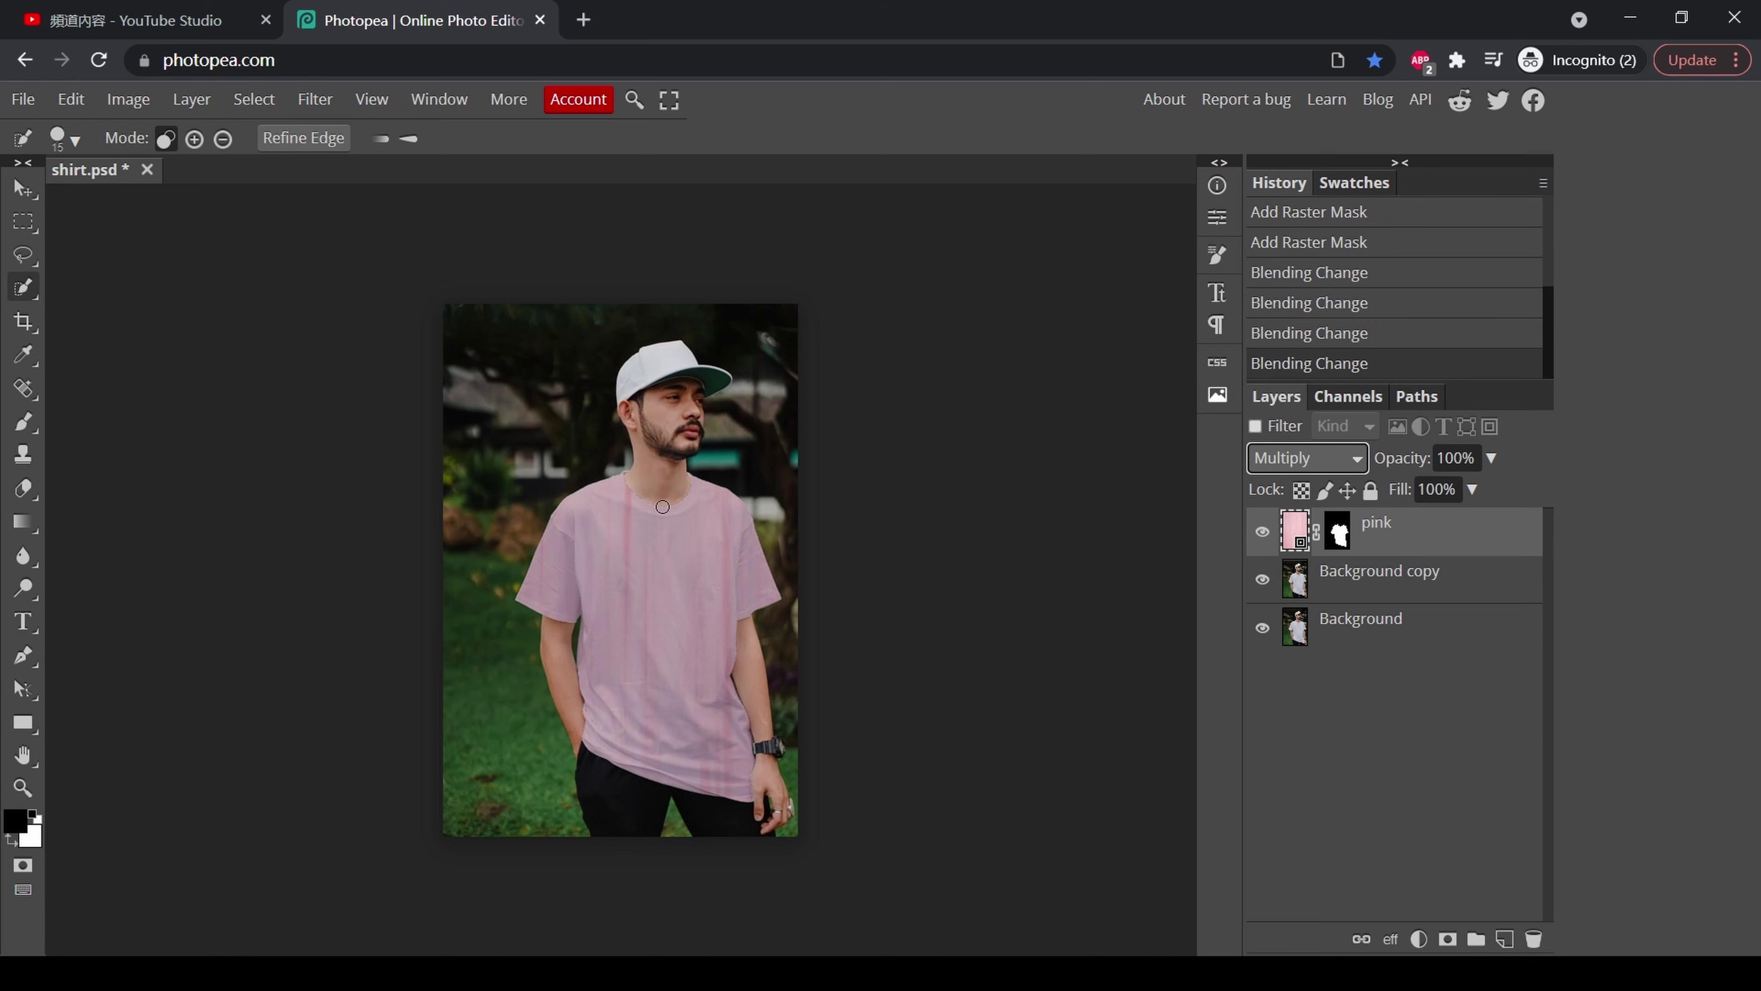
Convert the Background copy layer to a smart object from its layer context menu.
{"action": "left_click", "coordinate": [1331, 600]}
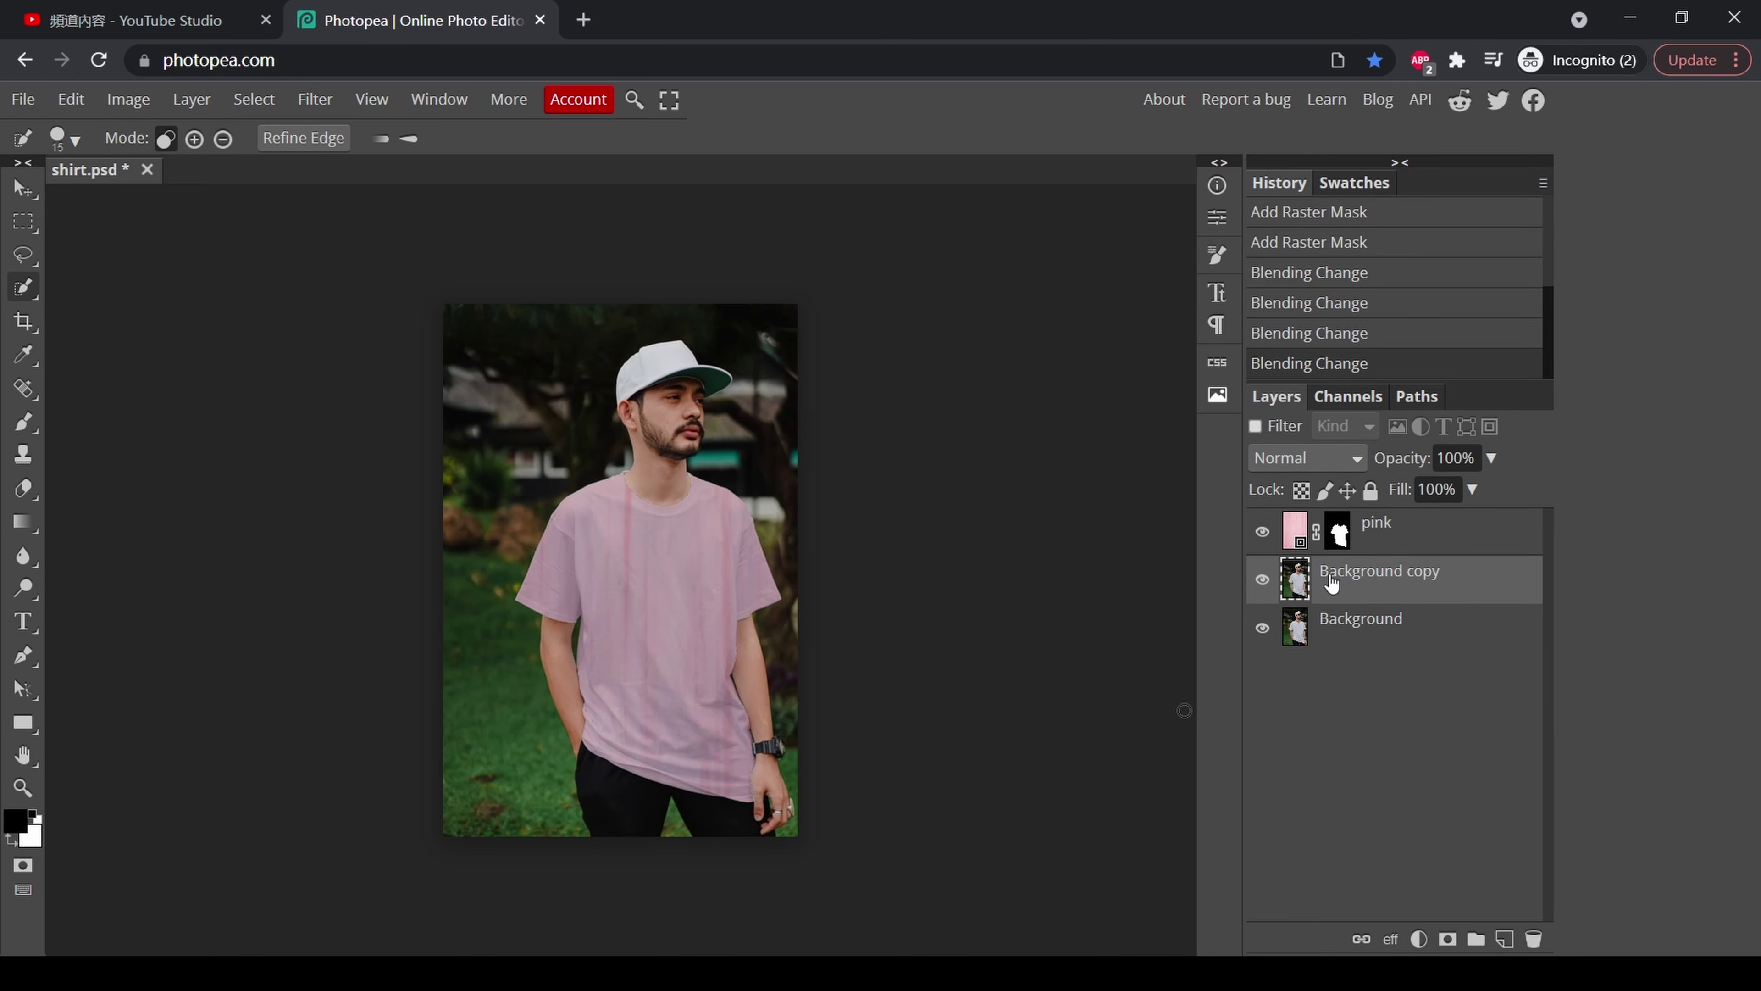
{"action": "right_click", "coordinate": [1310, 585]}
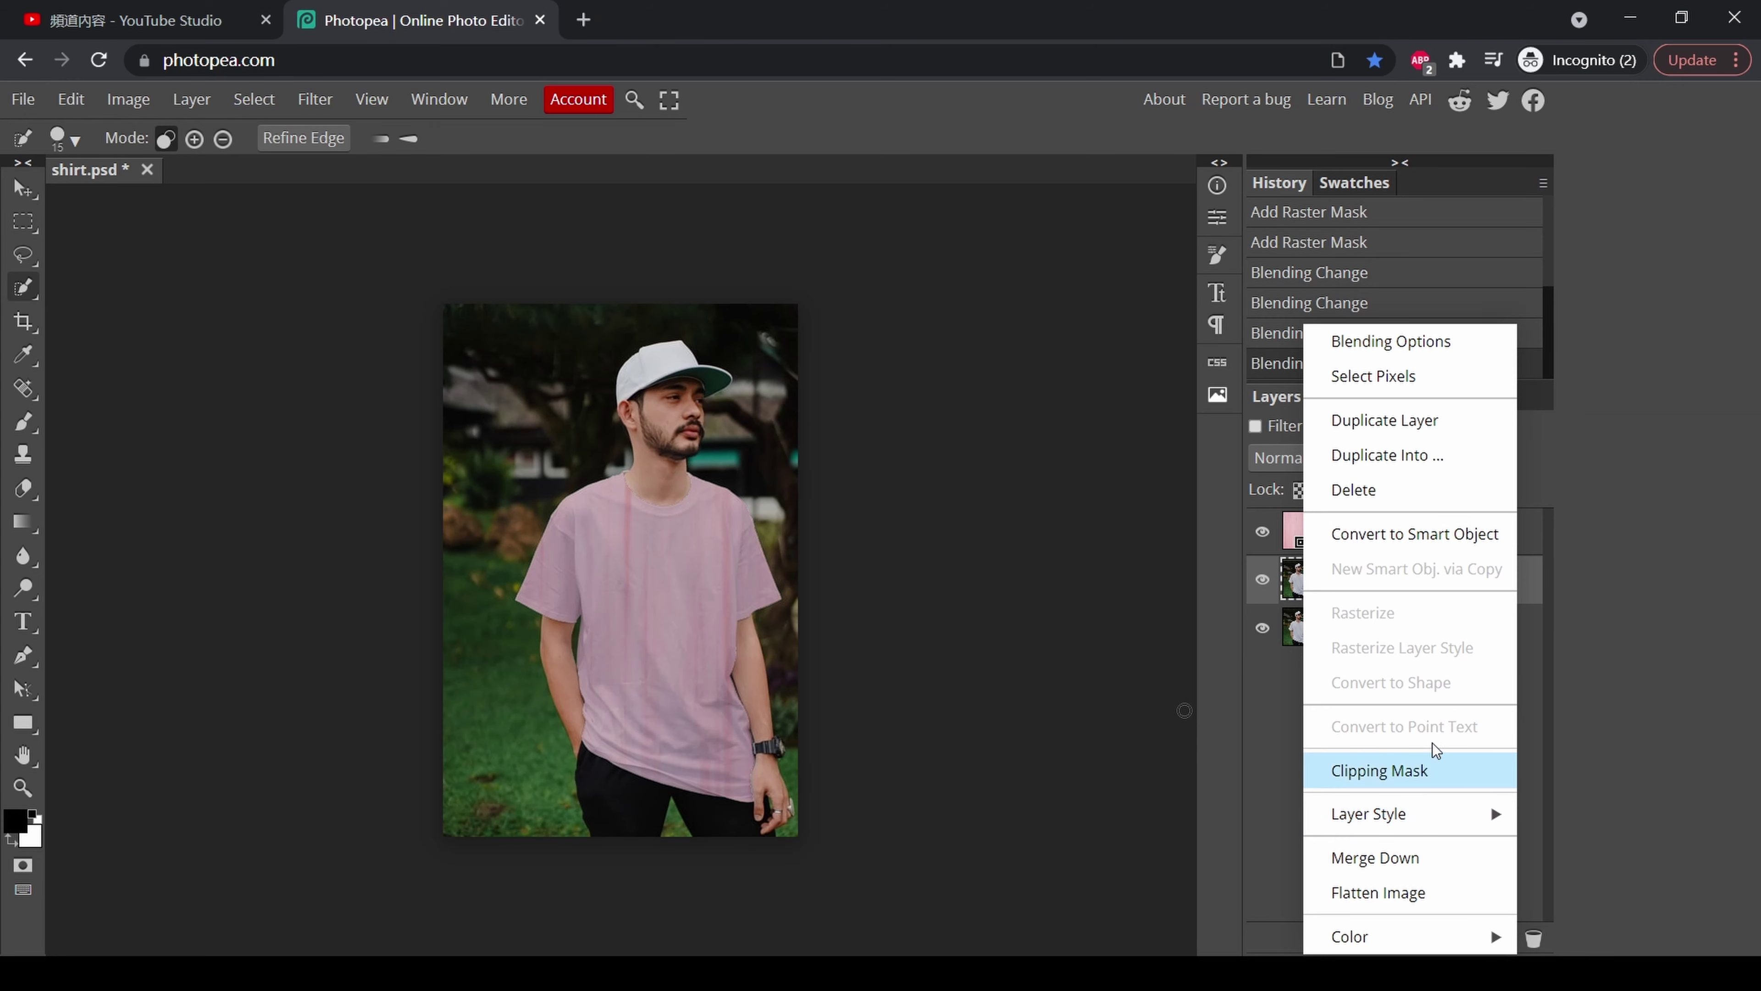
{"action": "left_click", "coordinate": [1420, 548]}
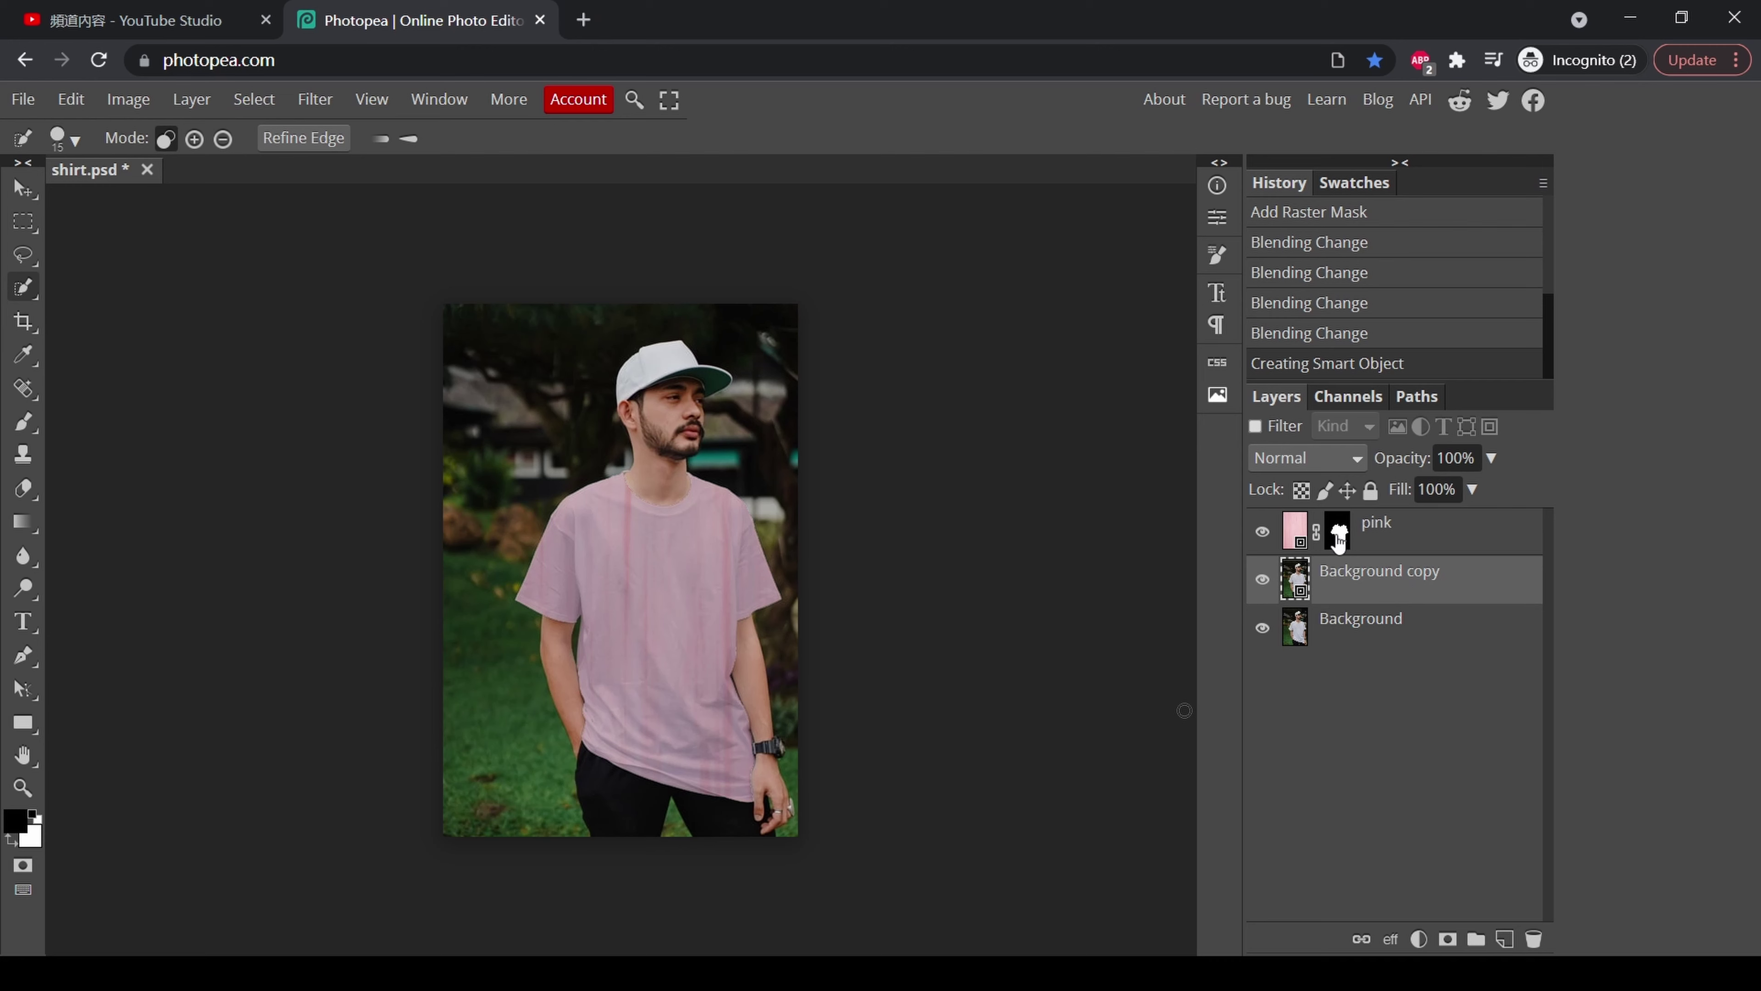
Apply Filter > Distort > Displace to the pink layer and move the dialog aside.
{"action": "left_click", "coordinate": [1295, 532]}
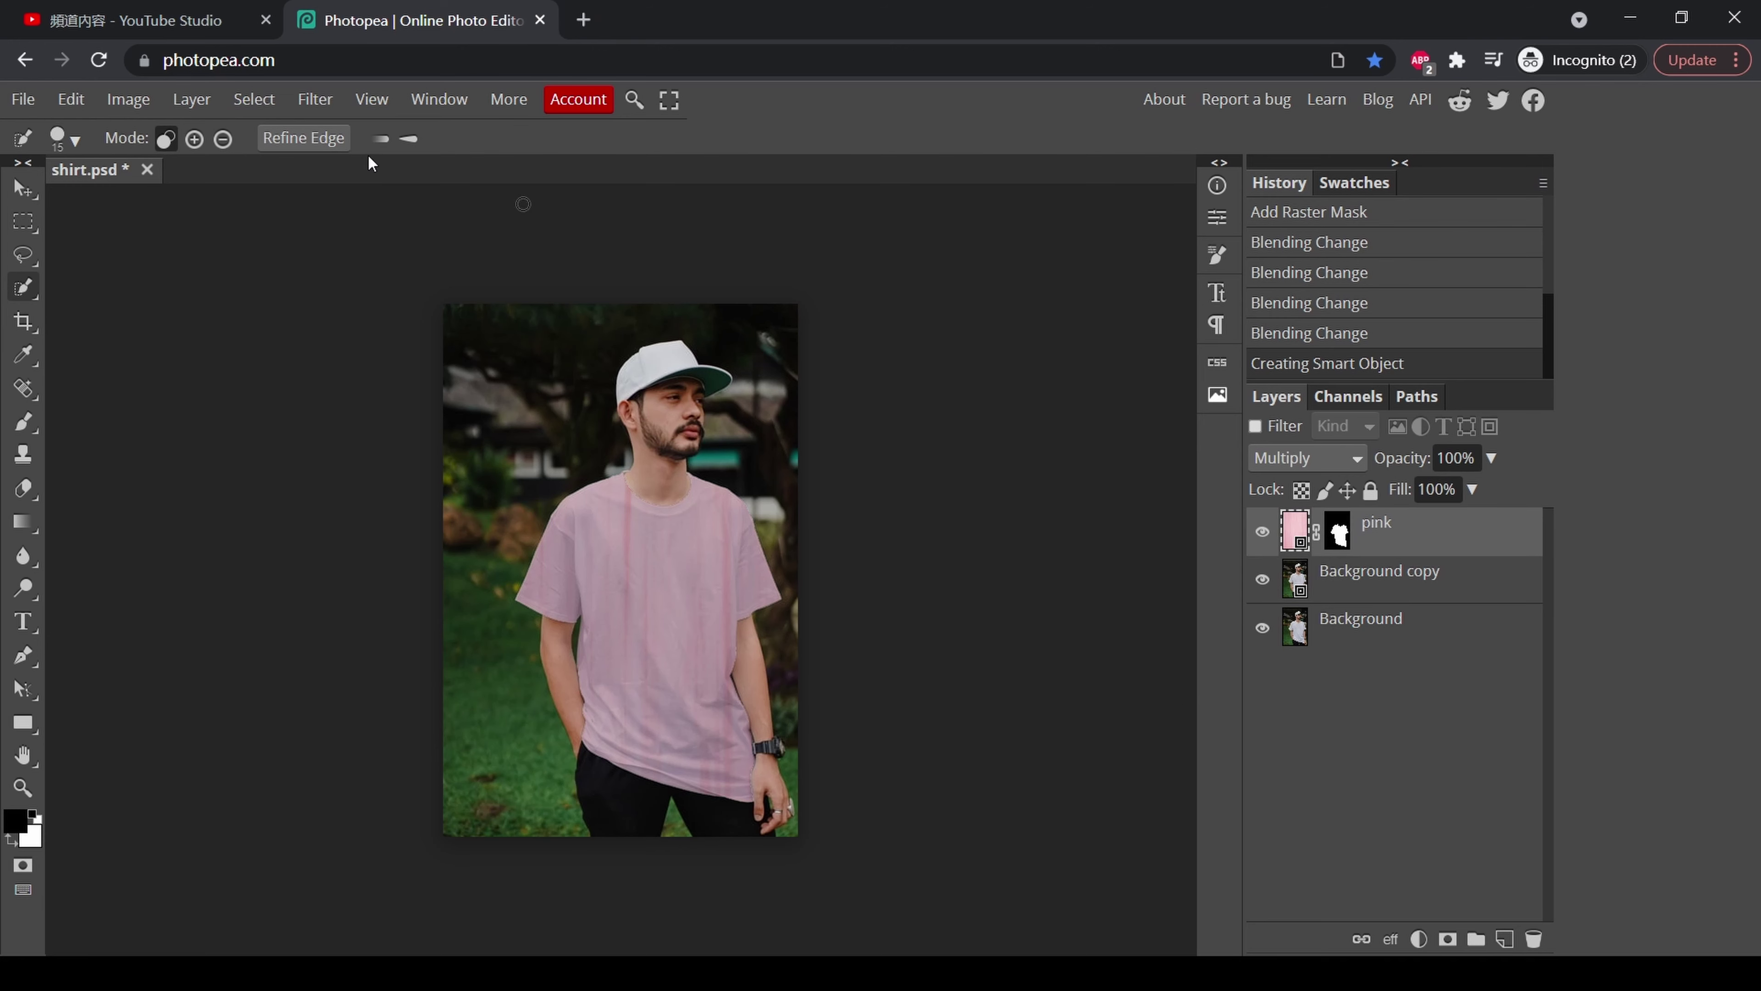
{"action": "left_click", "coordinate": [313, 101]}
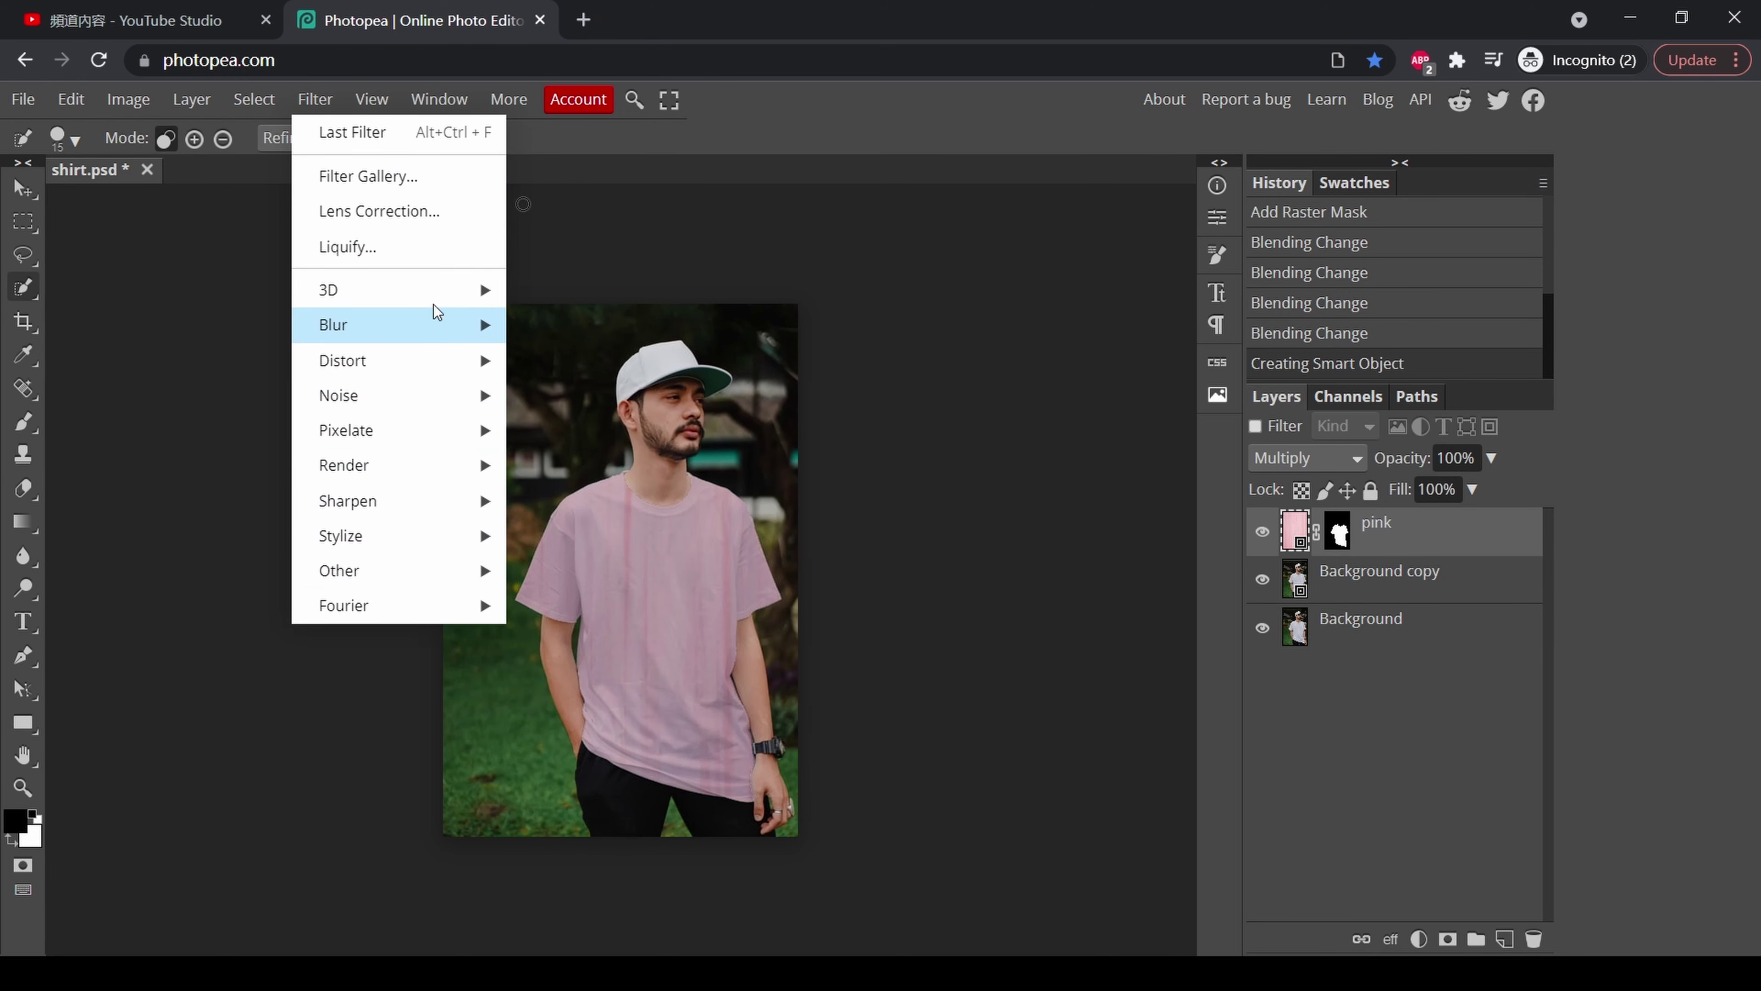
{"action": "mouse_move", "coordinate": [431, 353]}
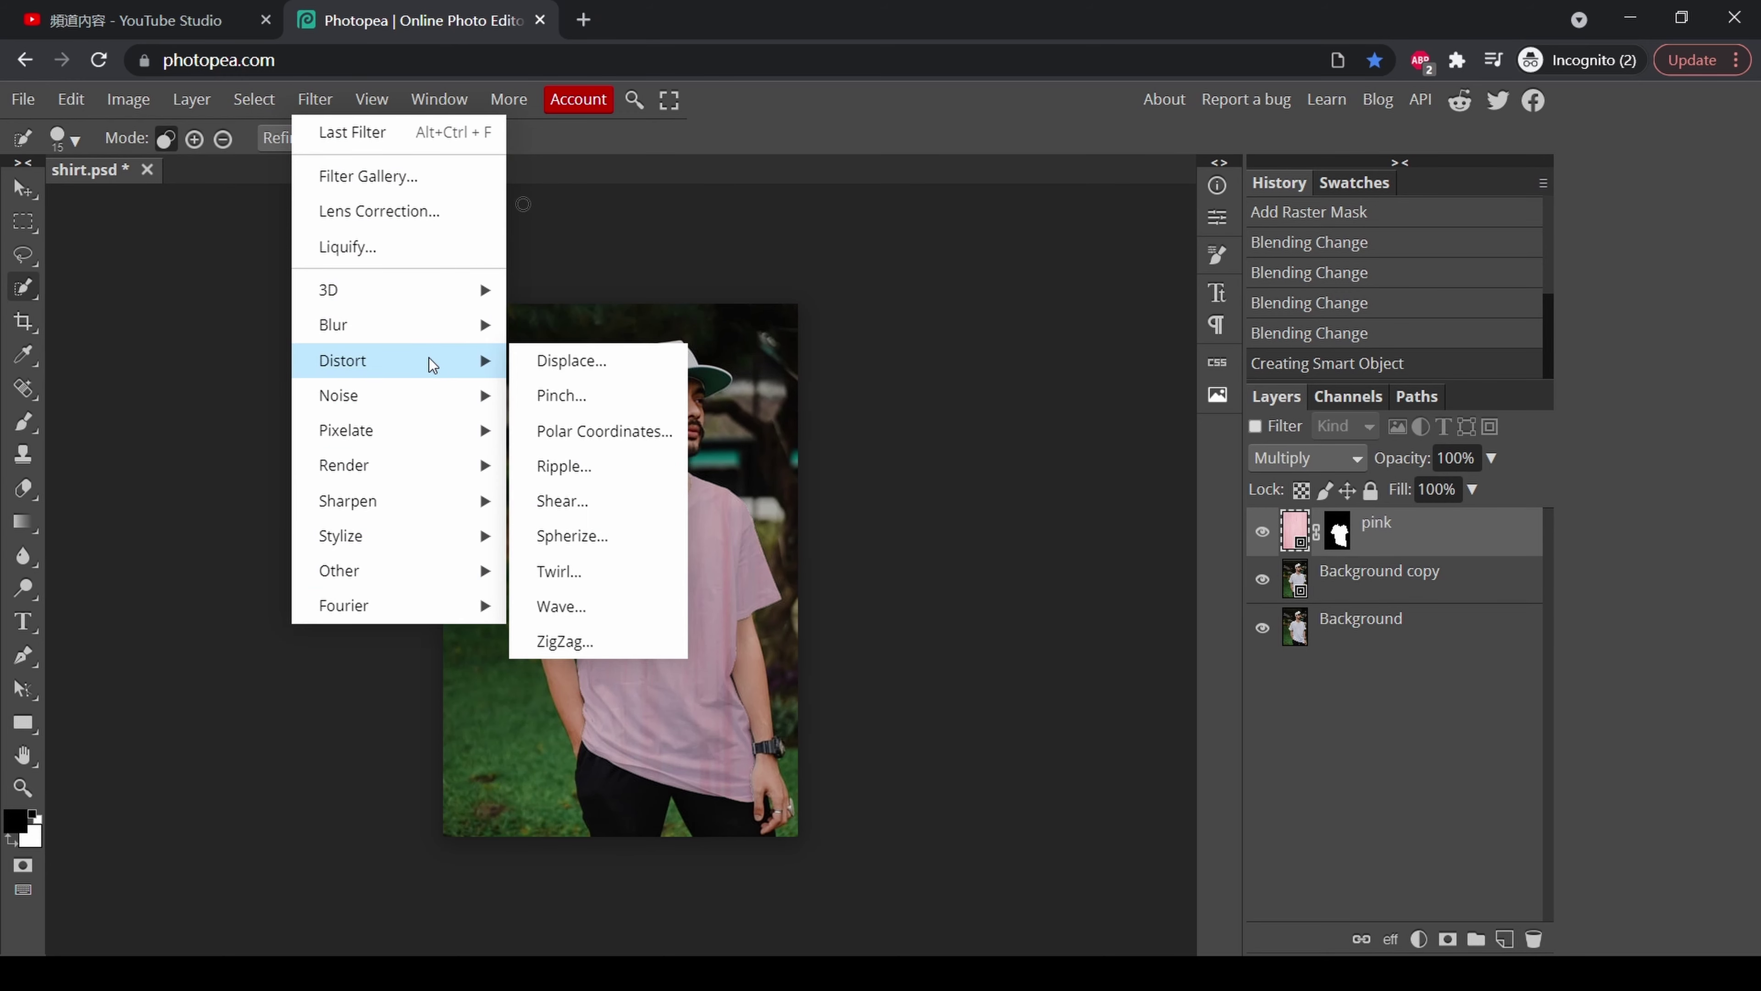
{"action": "left_click", "coordinate": [573, 367]}
{"action": "left_click_drag", "start_coordinate": [511, 262], "coordinate": [1075, 198]}
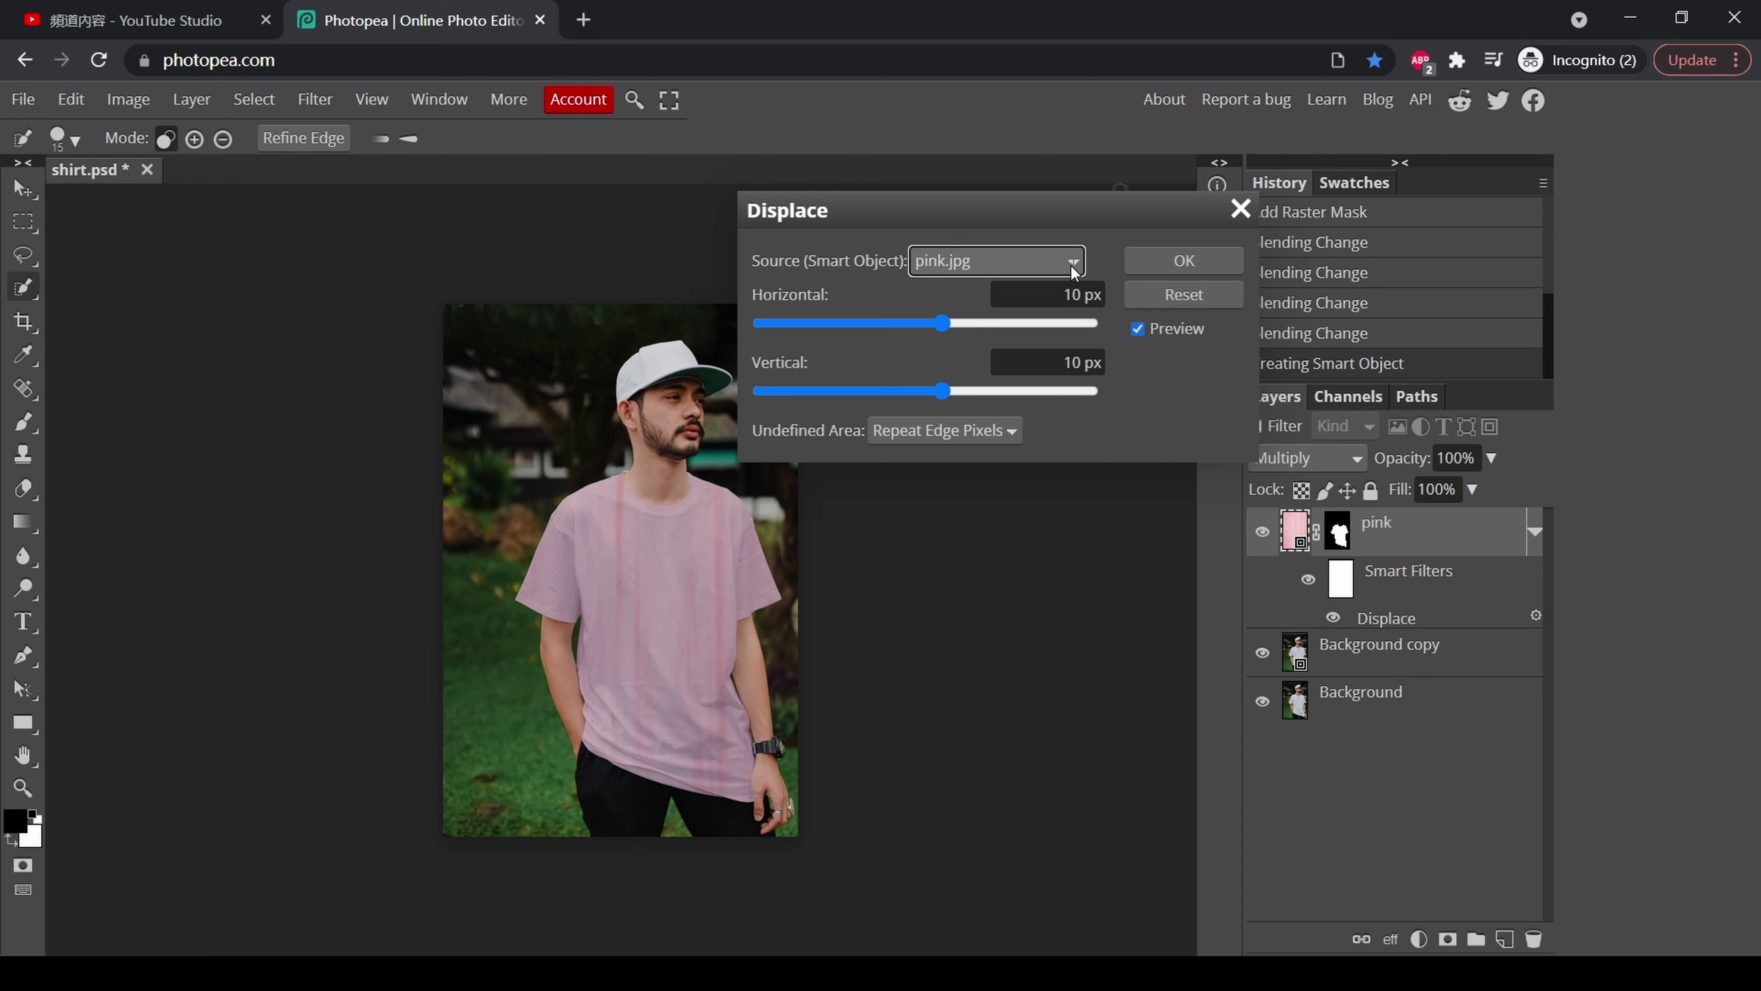
Set Displace to source Background copy.psd at 40 px horizontal and vertical, then apply.
{"action": "left_click", "coordinate": [996, 303]}
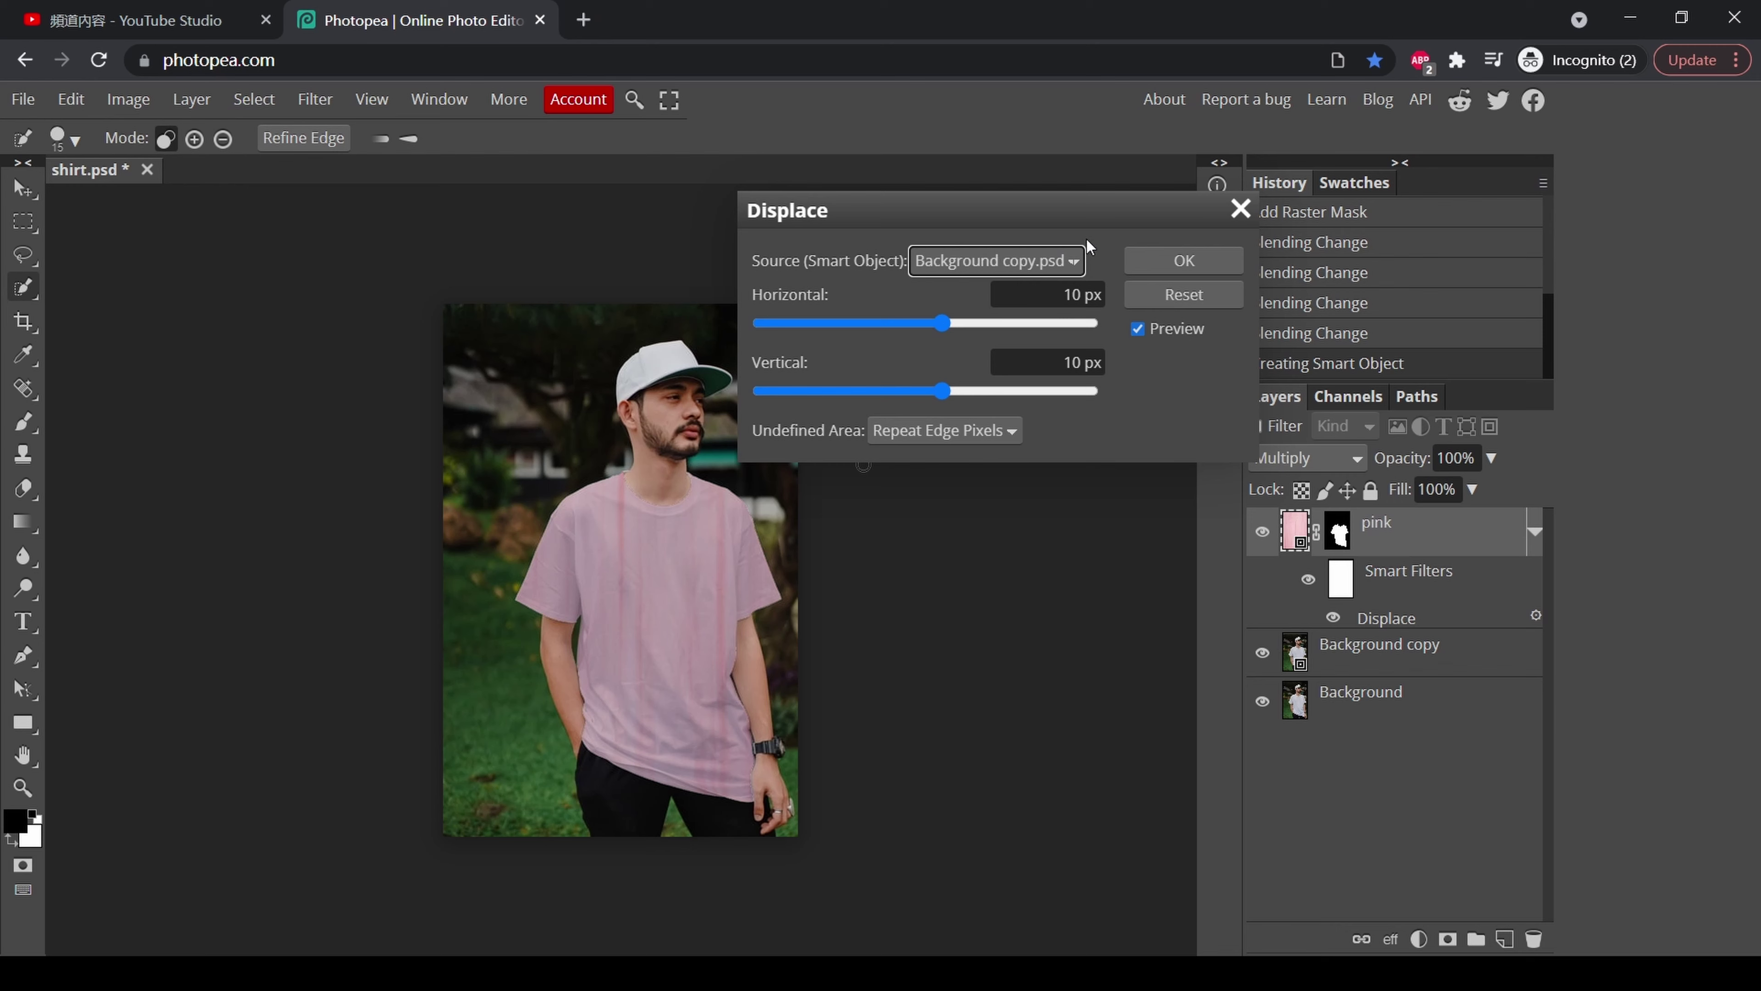
{"action": "left_click", "coordinate": [1076, 297]}
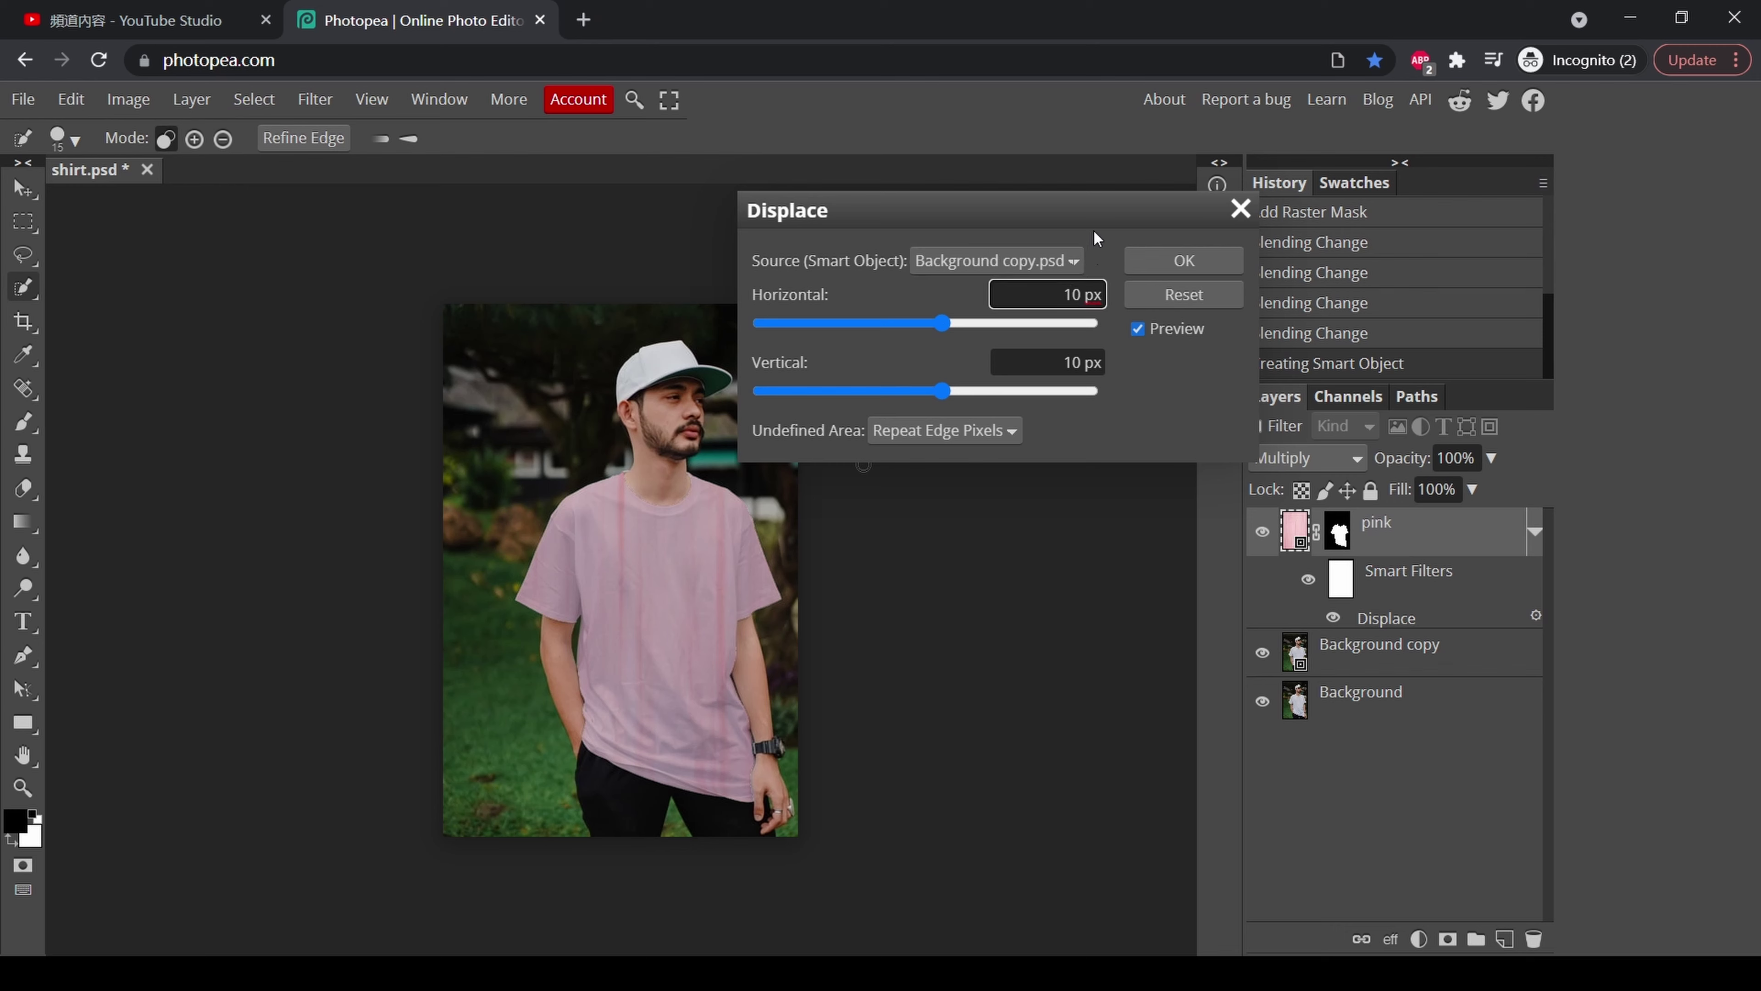
{"action": "key", "text": "BackSpace"}
{"action": "type", "text": "2"}
{"action": "left_click", "coordinate": [1072, 362]}
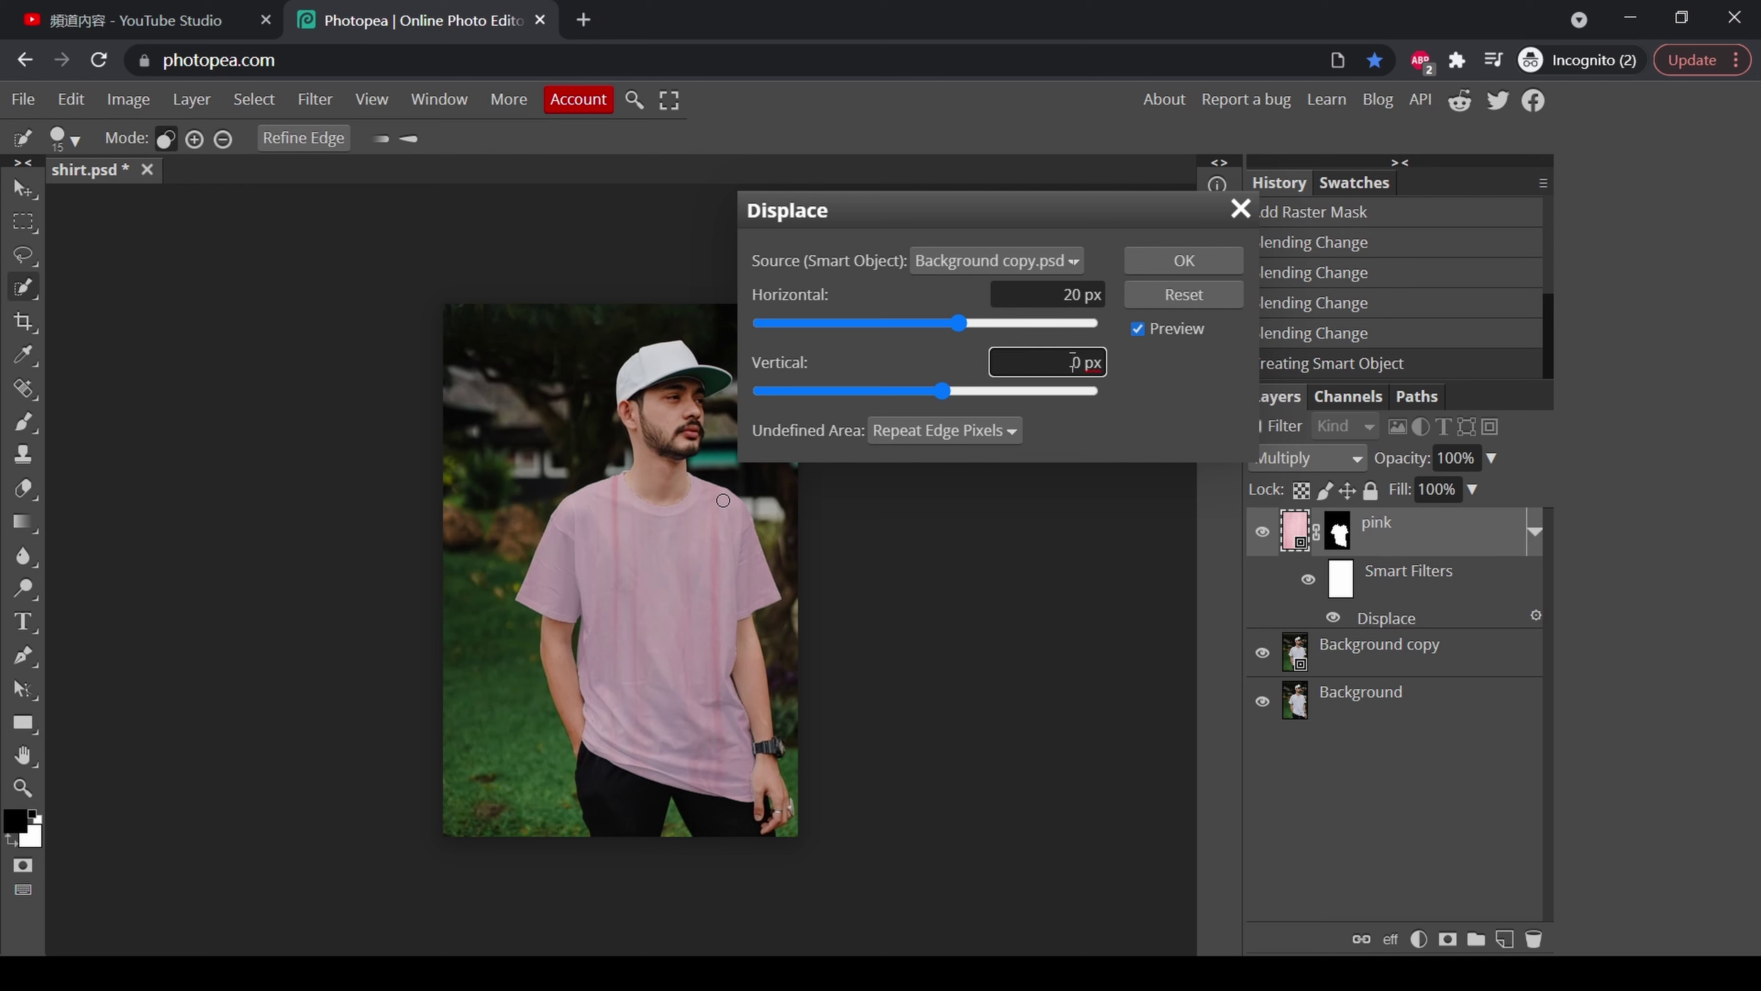
{"action": "key", "text": "Return"}
{"action": "left_click", "coordinate": [1075, 295]}
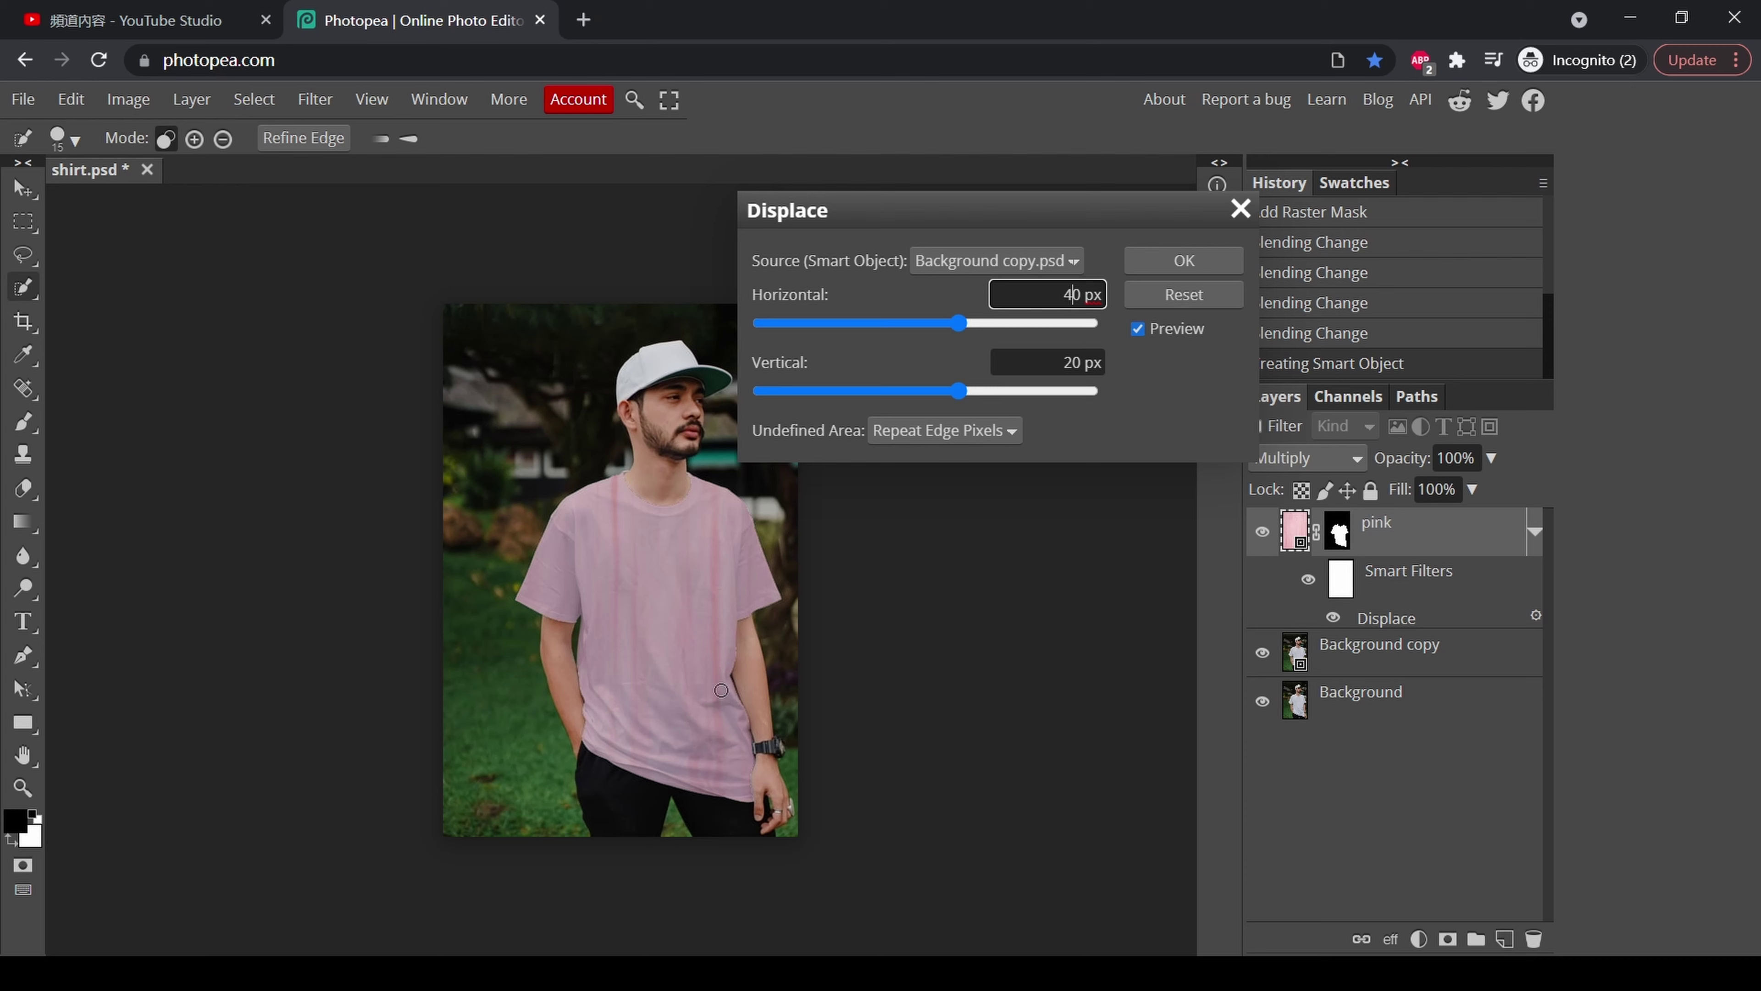
{"action": "left_click", "coordinate": [1072, 361]}
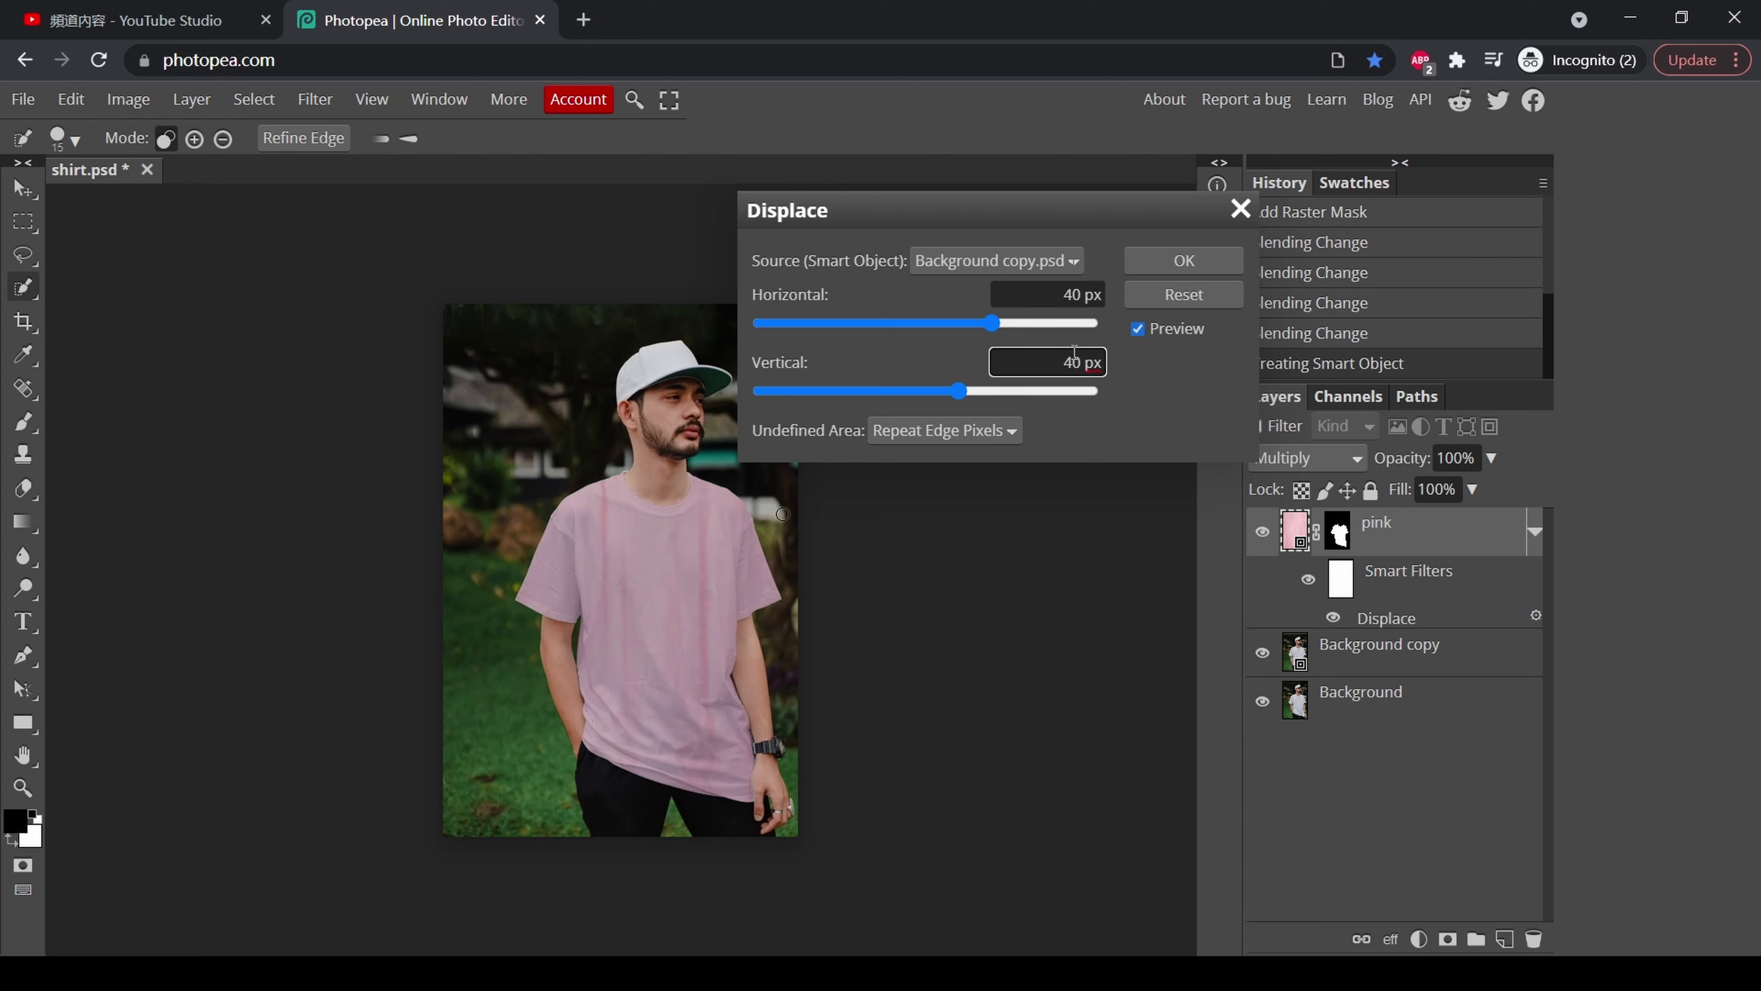
{"action": "left_click", "coordinate": [1185, 262]}
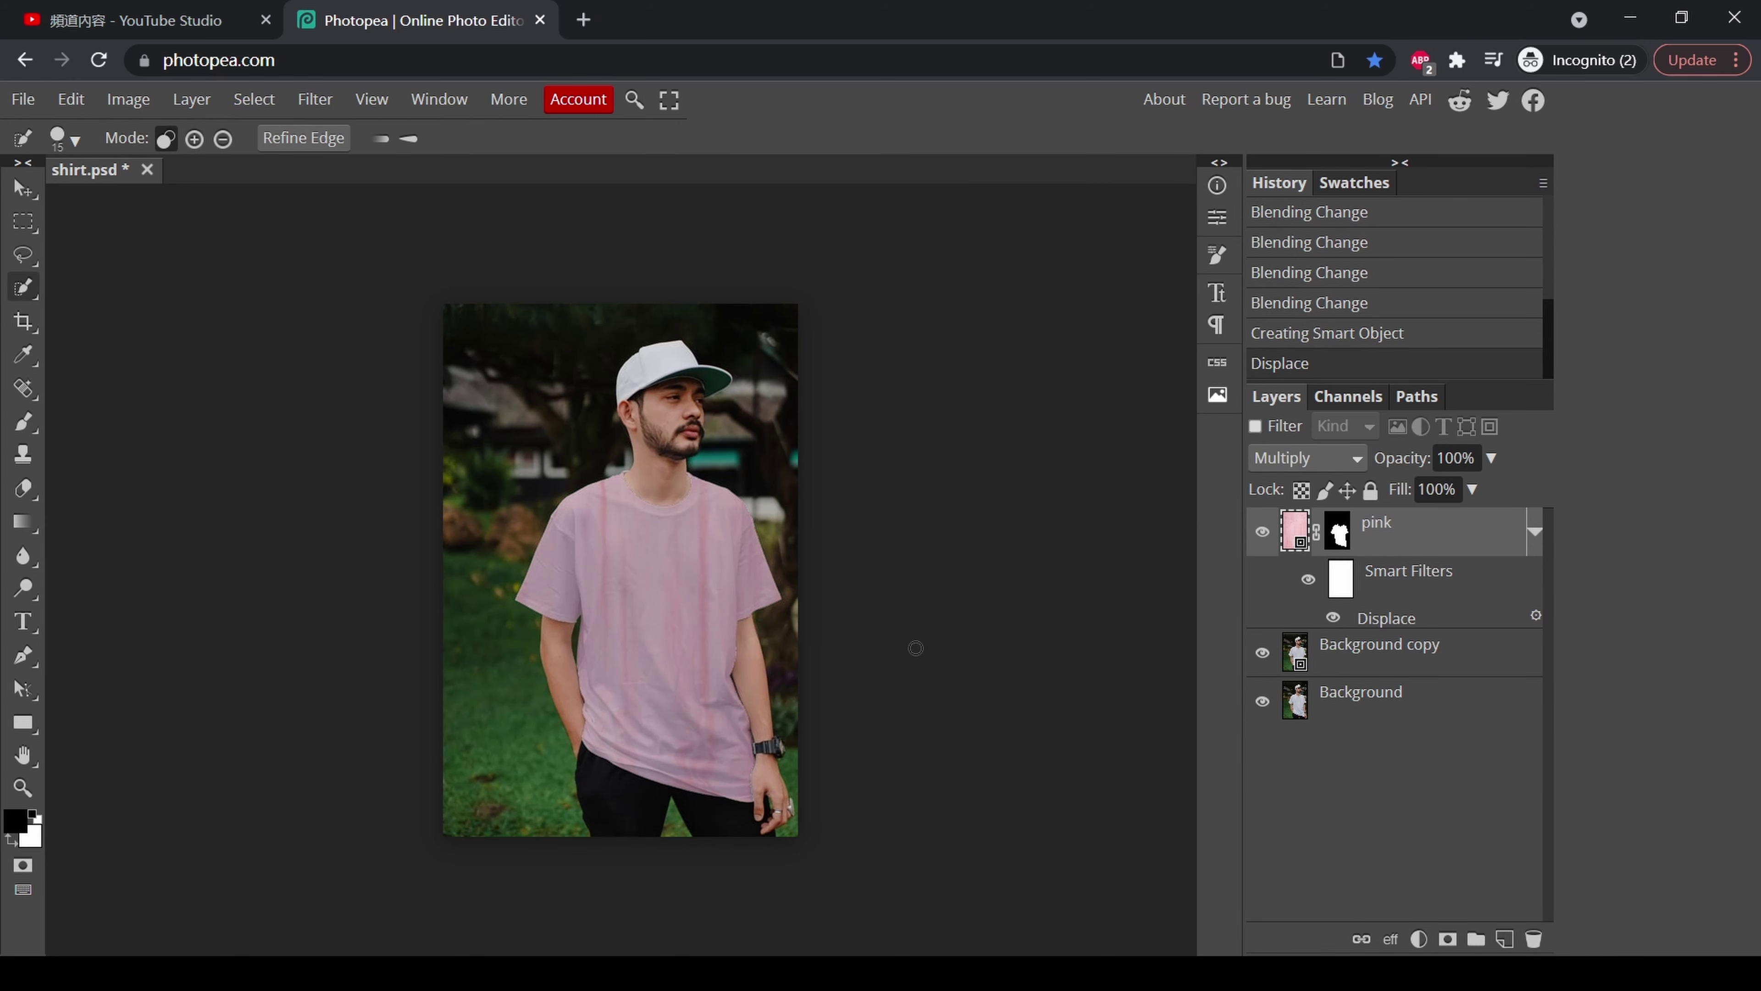
{"action": "key", "text": "ctrl+plus"}
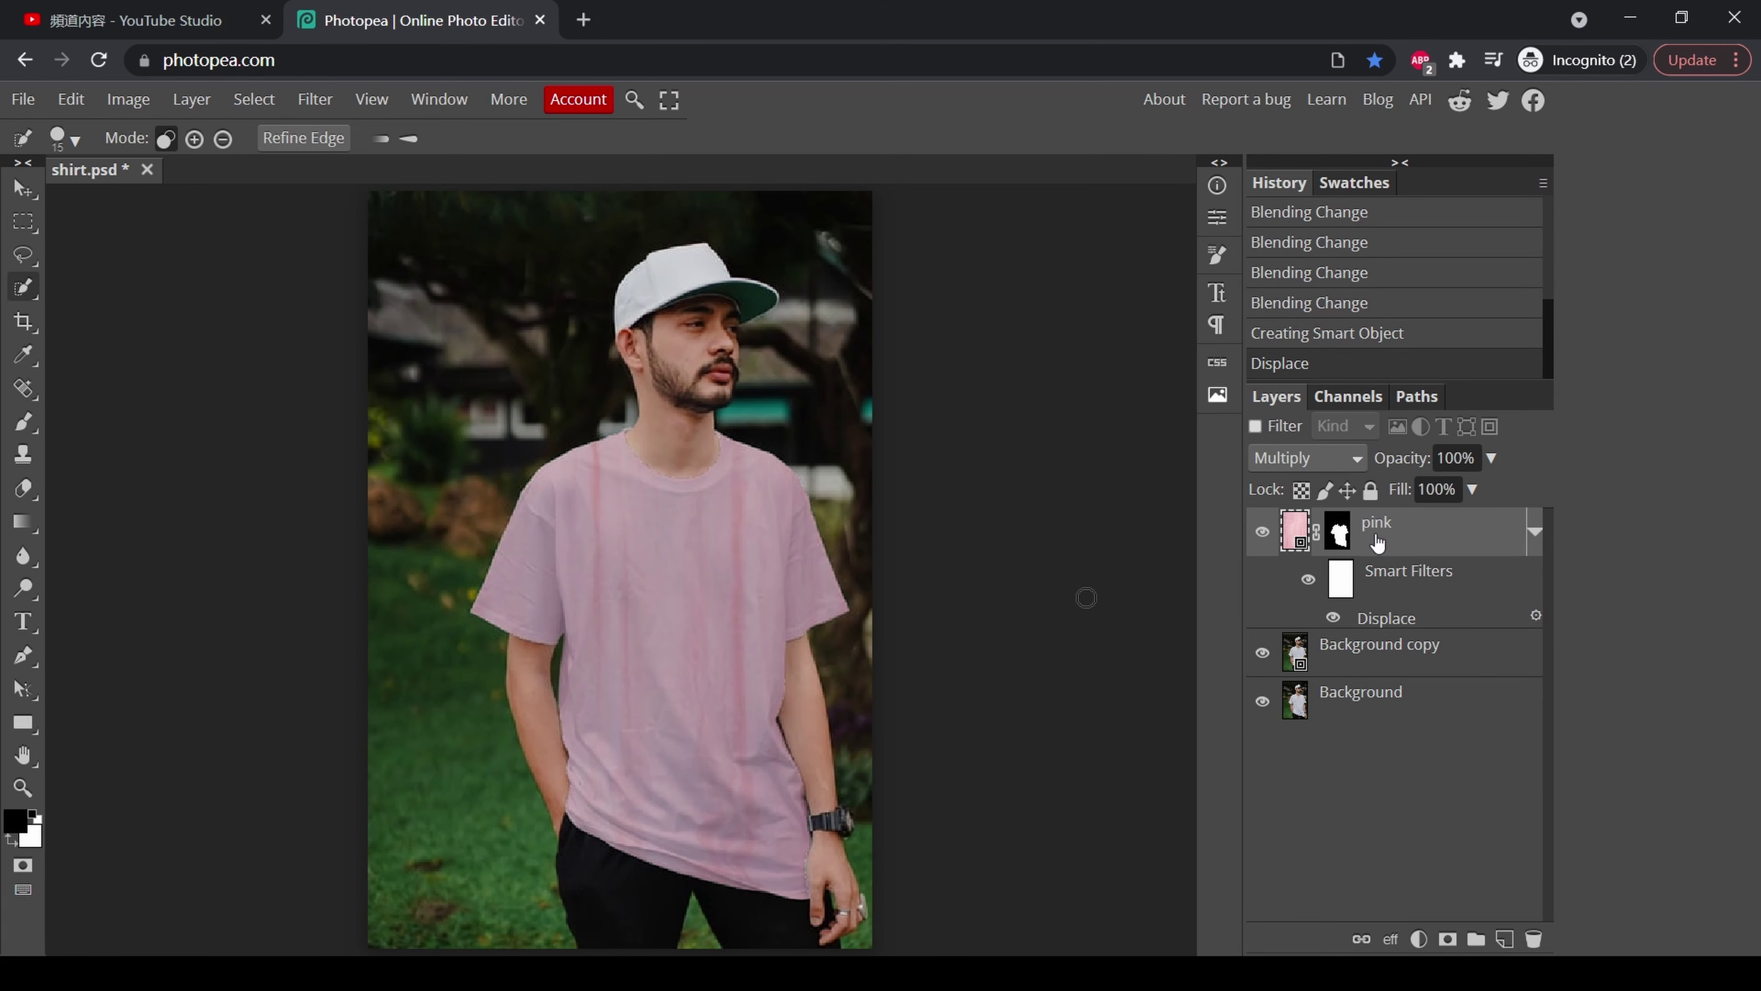
{"action": "left_click", "coordinate": [1308, 581]}
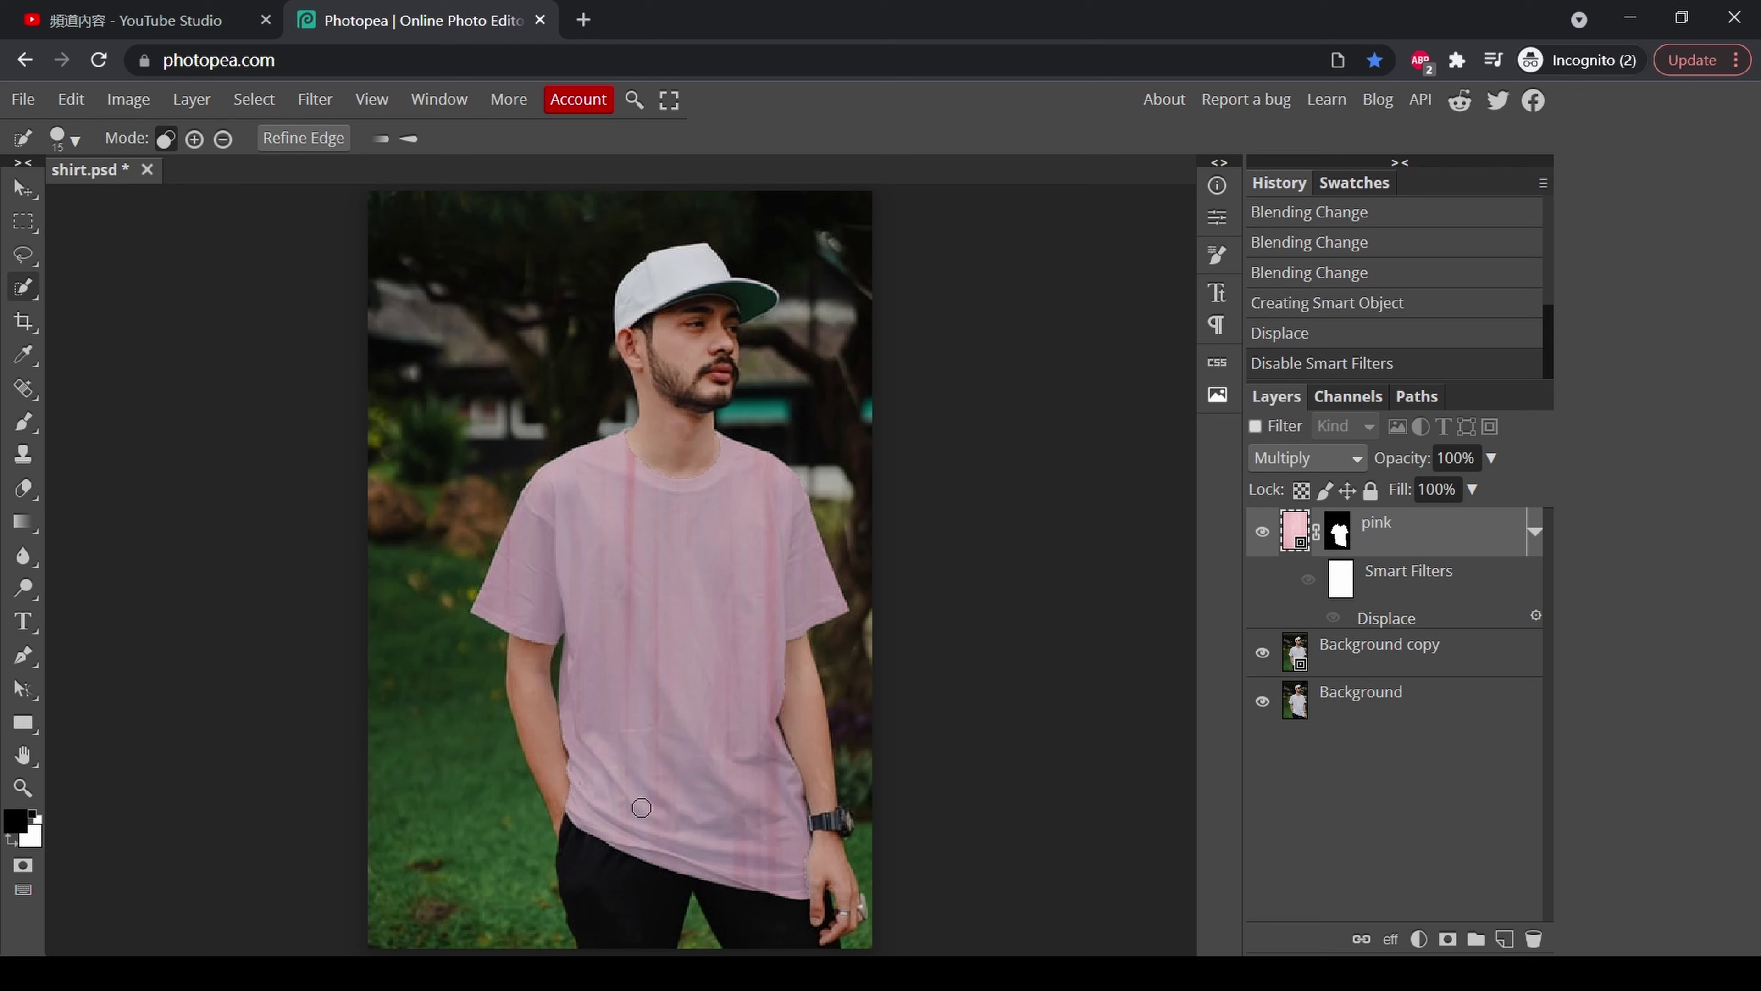
{"action": "left_click", "coordinate": [1309, 580]}
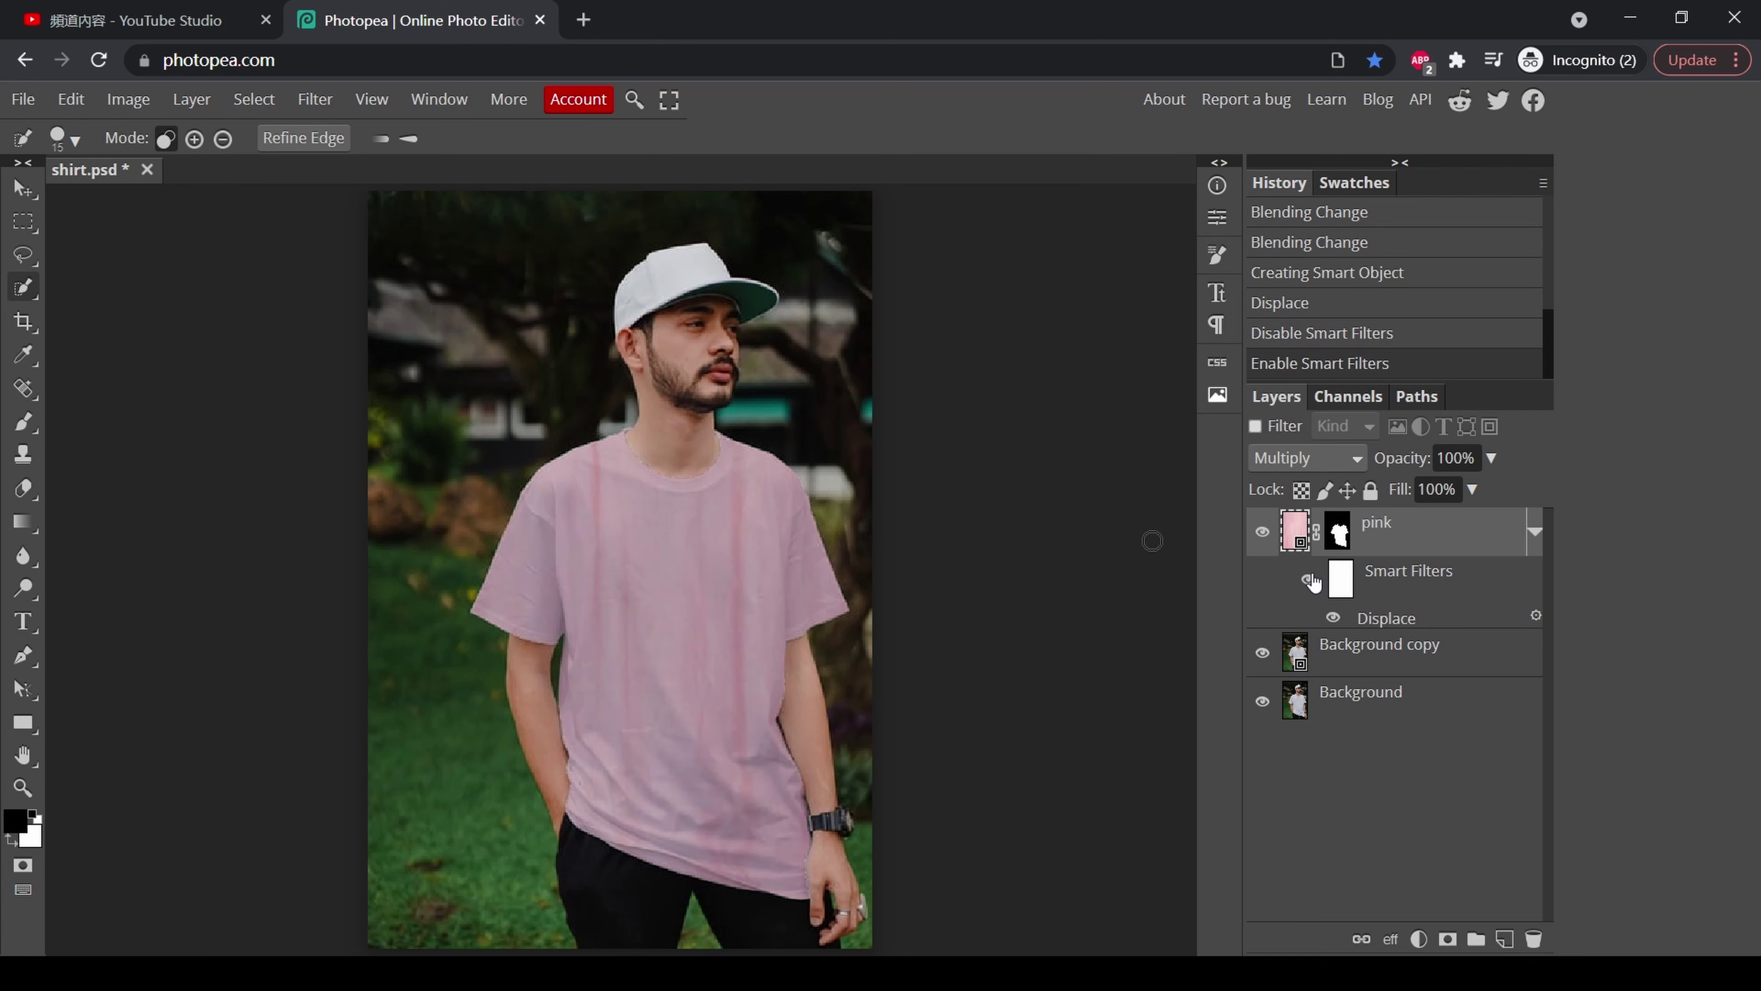